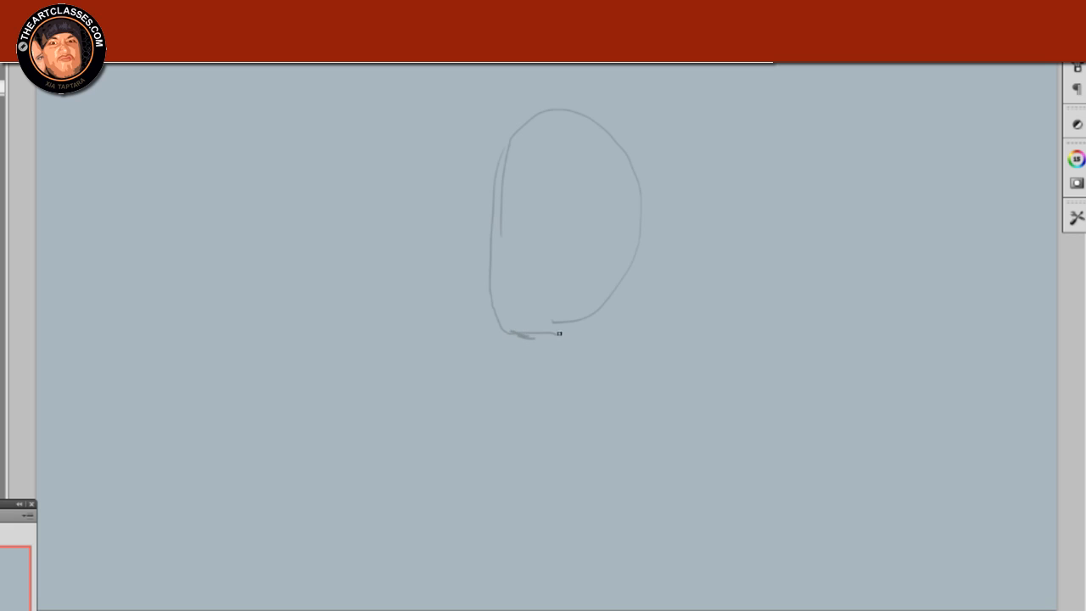
# Sketch curved brow and nose guide lines across the head oval and rough in the neck beneath it
pyautogui.moveTo(501, 200); pyautogui.dragTo(598, 202)
pyautogui.hotkey('ctrl', 'z')
pyautogui.moveTo(481, 229); pyautogui.dragTo(632, 231)
pyautogui.moveTo(472, 250); pyautogui.dragTo(652, 256)
pyautogui.moveTo(503, 188)
pyautogui.mouseDown()
pyautogui.moveTo(612, 134)
pyautogui.moveTo(609, 286)
pyautogui.moveTo(622, 346)
pyautogui.mouseUp()
pyautogui.moveTo(618, 282)
pyautogui.mouseDown()
pyautogui.moveTo(607, 349)
pyautogui.moveTo(549, 358)
pyautogui.mouseUp()
pyautogui.moveTo(551, 338); pyautogui.dragTo(545, 360)
pyautogui.moveTo(476, 219)
pyautogui.mouseDown()
pyautogui.moveTo(608, 208)
pyautogui.moveTo(538, 207)
pyautogui.moveTo(628, 229)
pyautogui.mouseUp()
# Sketch the nose, a downturned mouth and both eyes along the facial guide lines
pyautogui.moveTo(497, 262); pyautogui.dragTo(525, 266)
pyautogui.moveTo(498, 262)
pyautogui.mouseDown()
pyautogui.moveTo(515, 260)
pyautogui.moveTo(514, 244)
pyautogui.moveTo(528, 260)
pyautogui.mouseUp()
pyautogui.moveTo(497, 265); pyautogui.dragTo(524, 265)
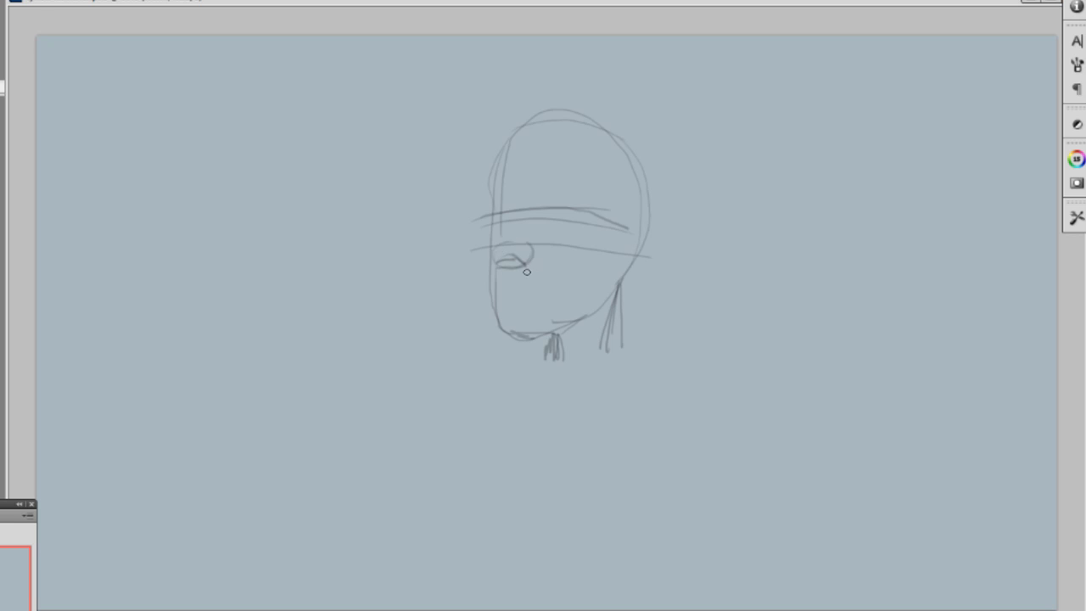
pyautogui.moveTo(499, 285); pyautogui.dragTo(553, 291)
pyautogui.moveTo(541, 222); pyautogui.dragTo(573, 224)
pyautogui.moveTo(478, 214)
pyautogui.mouseDown()
pyautogui.moveTo(500, 230)
pyautogui.moveTo(571, 220)
pyautogui.mouseUp()
pyautogui.click(546, 200)
pyautogui.moveTo(506, 207)
pyautogui.mouseDown()
pyautogui.moveTo(496, 255)
pyautogui.moveTo(513, 265)
pyautogui.moveTo(535, 335)
pyautogui.mouseUp()
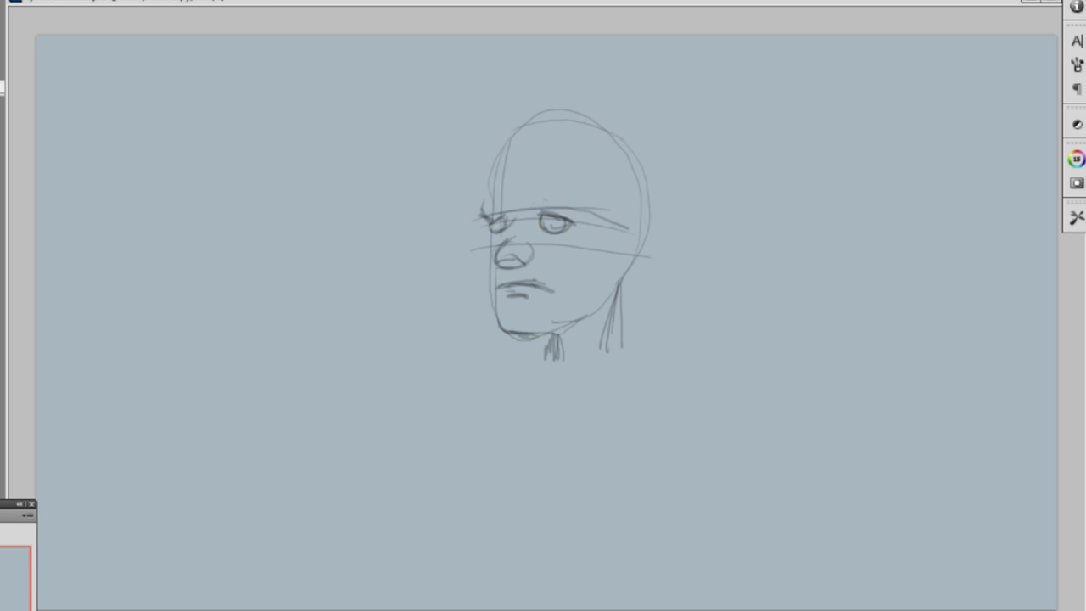
# Sketch short hair with a jagged fringe, sideburn and outer contour around the skull
pyautogui.moveTo(484, 175)
pyautogui.mouseDown()
pyautogui.moveTo(519, 124)
pyautogui.moveTo(478, 188)
pyautogui.mouseUp()
pyautogui.moveTo(512, 112)
pyautogui.mouseDown()
pyautogui.moveTo(486, 158)
pyautogui.moveTo(510, 151)
pyautogui.moveTo(498, 192)
pyautogui.moveTo(549, 136)
pyautogui.moveTo(492, 199)
pyautogui.mouseUp()
pyautogui.moveTo(509, 158); pyautogui.dragTo(491, 198)
pyautogui.moveTo(550, 139); pyautogui.dragTo(567, 214)
pyautogui.moveTo(582, 155); pyautogui.dragTo(583, 229)
pyautogui.moveTo(587, 184)
pyautogui.mouseDown()
pyautogui.moveTo(629, 253)
pyautogui.moveTo(611, 290)
pyautogui.mouseUp()
pyautogui.moveTo(605, 245); pyautogui.dragTo(610, 297)
pyautogui.moveTo(635, 264); pyautogui.dragTo(629, 295)
pyautogui.moveTo(500, 129); pyautogui.dragTo(477, 187)
pyautogui.moveTo(486, 141)
pyautogui.mouseDown()
pyautogui.moveTo(609, 114)
pyautogui.moveTo(546, 103)
pyautogui.moveTo(613, 113)
pyautogui.moveTo(652, 158)
pyautogui.moveTo(636, 269)
pyautogui.mouseUp()
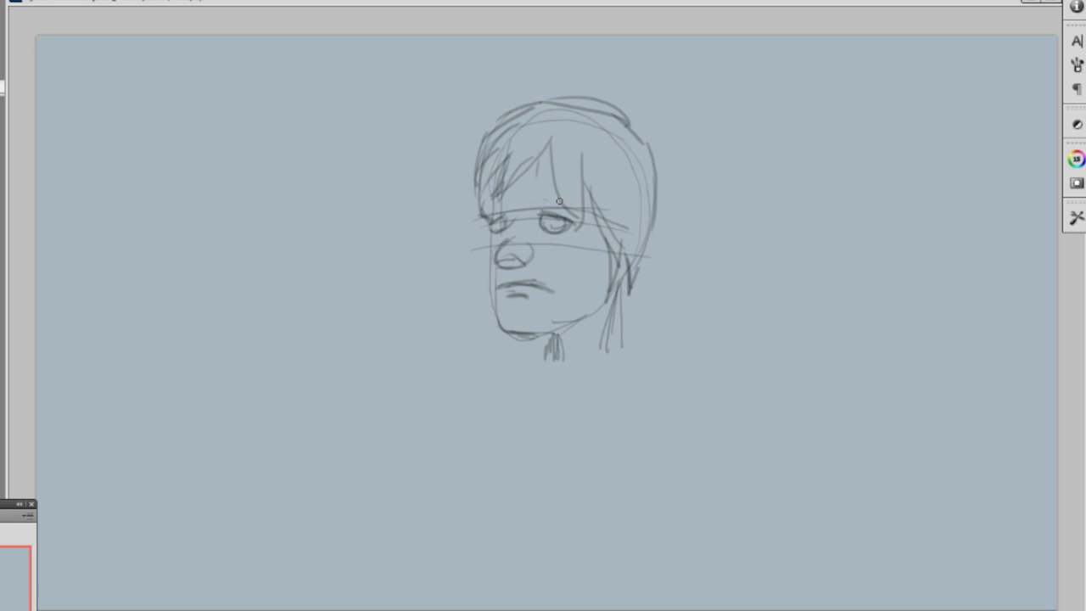
# Sketch thick eyebrows above both eyes with a light stroke on the forehead
pyautogui.moveTo(535, 203); pyautogui.dragTo(573, 207)
pyautogui.moveTo(480, 213)
pyautogui.mouseDown()
pyautogui.moveTo(574, 206)
pyautogui.moveTo(565, 239)
pyautogui.moveTo(502, 237)
pyautogui.mouseUp()
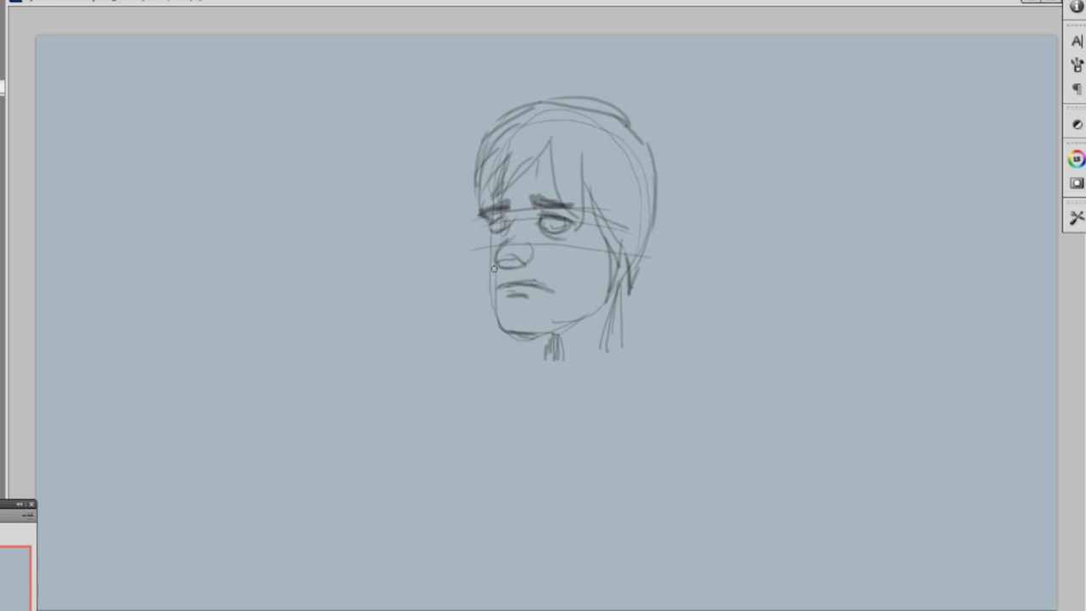
pyautogui.moveTo(560, 176)
pyautogui.mouseDown()
pyautogui.moveTo(532, 205)
pyautogui.moveTo(542, 191)
pyautogui.mouseUp()
# Add a cheek crease, angle the far cheek contour and straighten the mouth line
pyautogui.press('e')
pyautogui.rightClick(538, 194)
pyautogui.click(707, 150)
pyautogui.moveTo(582, 260); pyautogui.dragTo(569, 283)
pyautogui.moveTo(486, 235); pyautogui.dragTo(495, 323)
pyautogui.moveTo(482, 260); pyautogui.dragTo(492, 293)
pyautogui.moveTo(507, 290)
pyautogui.mouseDown()
pyautogui.moveTo(553, 282)
pyautogui.moveTo(514, 282)
pyautogui.moveTo(544, 281)
pyautogui.mouseUp()
pyautogui.press('e')
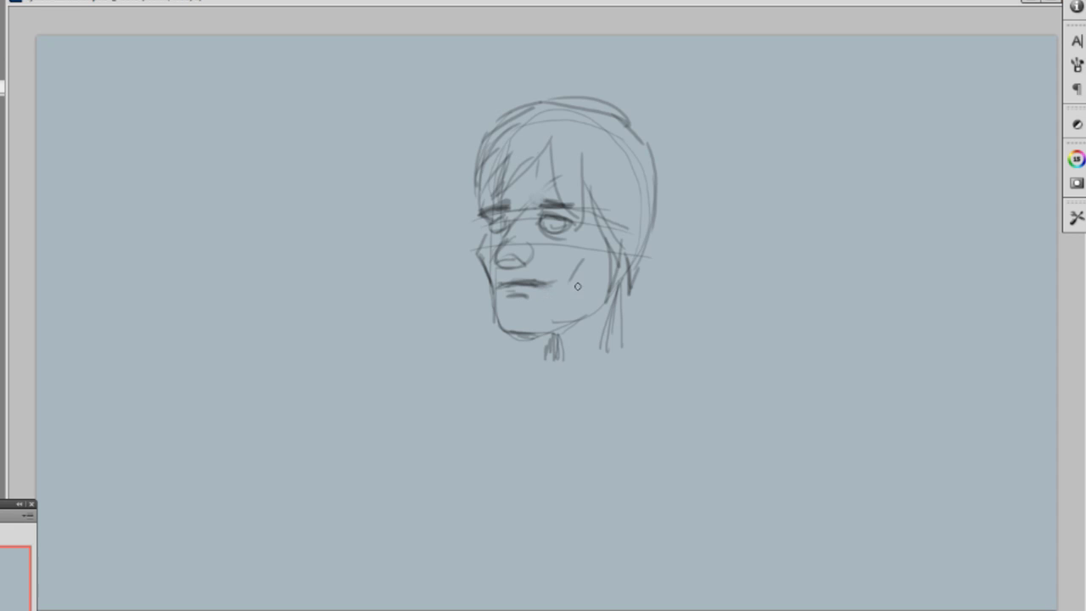
# Darken the eyebrows, draw the pupils and shade the upper lip
pyautogui.moveTo(537, 201); pyautogui.dragTo(581, 205)
pyautogui.moveTo(483, 208)
pyautogui.mouseDown()
pyautogui.moveTo(509, 206)
pyautogui.moveTo(509, 231)
pyautogui.moveTo(552, 224)
pyautogui.moveTo(553, 213)
pyautogui.moveTo(564, 223)
pyautogui.mouseUp()
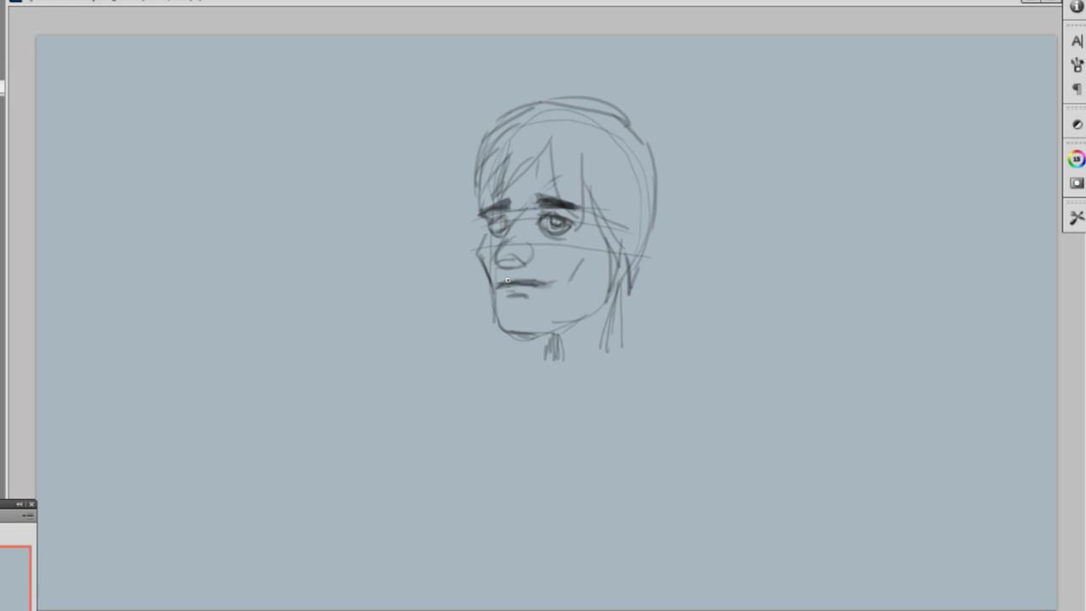
pyautogui.moveTo(514, 276); pyautogui.dragTo(544, 283)
# Redraw the jaw and chin with a bolder, squarer outline from the far cheek to the ear
pyautogui.moveTo(505, 297)
pyautogui.mouseDown()
pyautogui.moveTo(532, 297)
pyautogui.moveTo(490, 331)
pyautogui.mouseUp()
pyautogui.moveTo(486, 272)
pyautogui.mouseDown()
pyautogui.moveTo(493, 328)
pyautogui.moveTo(547, 343)
pyautogui.moveTo(609, 258)
pyautogui.mouseUp()
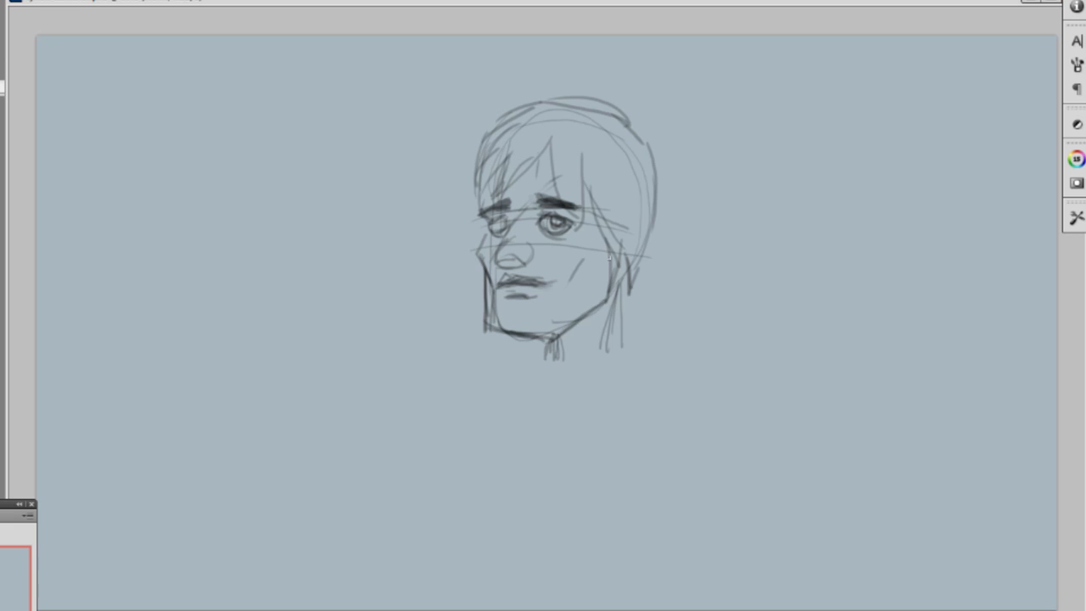
pyautogui.moveTo(493, 271)
pyautogui.mouseDown()
pyautogui.moveTo(492, 318)
pyautogui.moveTo(490, 305)
pyautogui.mouseUp()
# Thicken both eyebrows, add a neck line and redraw the mouth as a slanted smirk
pyautogui.press('b')
pyautogui.moveTo(558, 200); pyautogui.dragTo(585, 212)
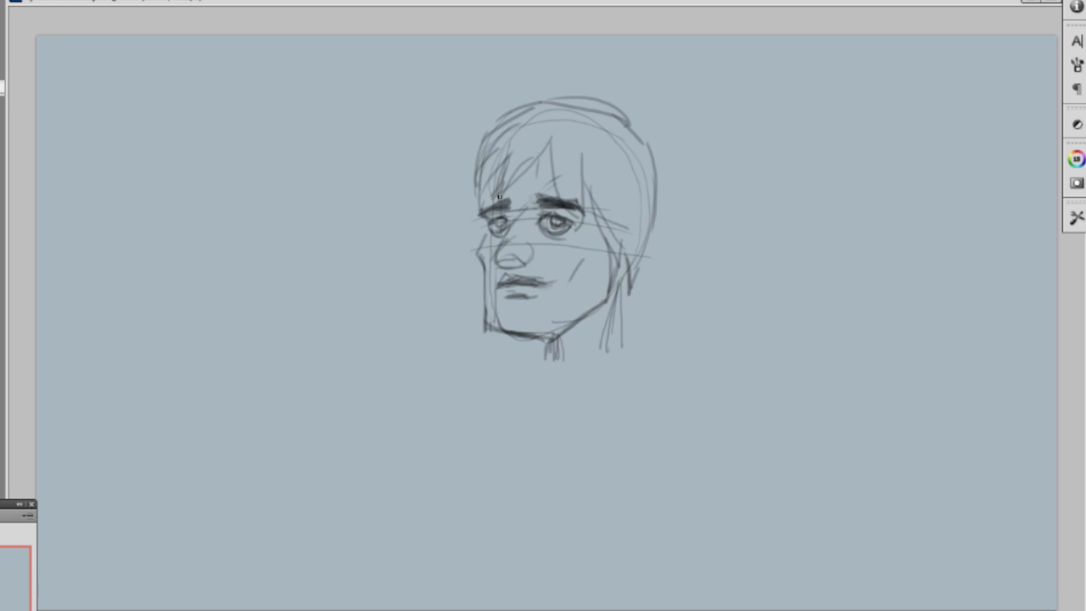
pyautogui.moveTo(478, 212); pyautogui.dragTo(510, 203)
pyautogui.moveTo(535, 336); pyautogui.dragTo(540, 365)
pyautogui.moveTo(504, 286); pyautogui.dragTo(565, 267)
pyautogui.moveTo(546, 291)
pyautogui.mouseDown()
pyautogui.moveTo(518, 297)
pyautogui.moveTo(509, 287)
pyautogui.mouseUp()
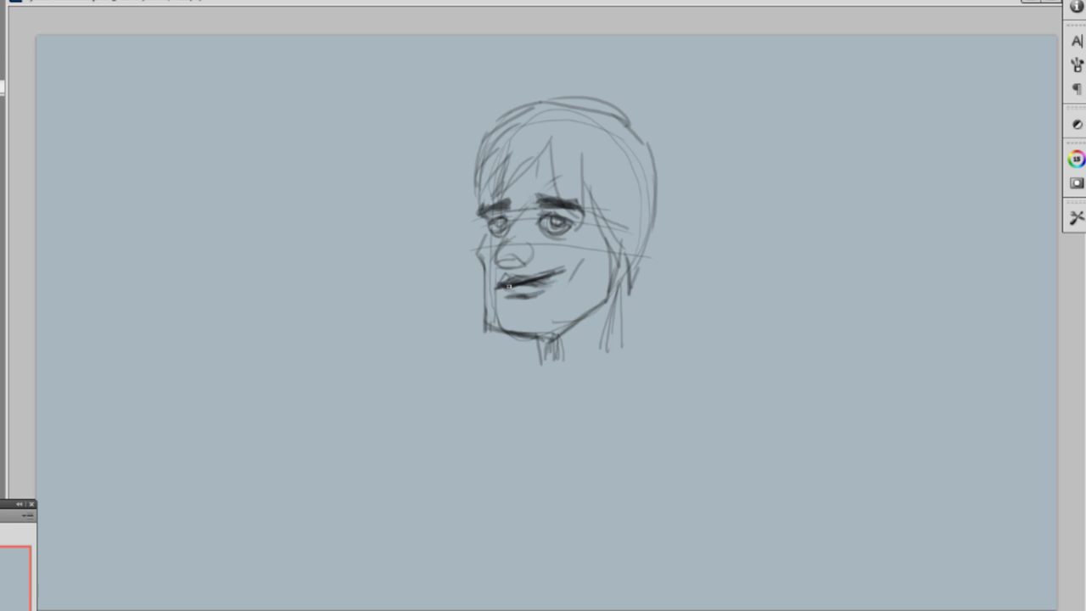
# Add frown strokes at the inner brows, define the nose bridge and darken the near pupil
pyautogui.moveTo(532, 199); pyautogui.dragTo(531, 216)
pyautogui.moveTo(533, 197)
pyautogui.mouseDown()
pyautogui.moveTo(534, 220)
pyautogui.moveTo(542, 209)
pyautogui.mouseUp()
pyautogui.moveTo(499, 250)
pyautogui.mouseDown()
pyautogui.moveTo(512, 233)
pyautogui.moveTo(499, 207)
pyautogui.mouseUp()
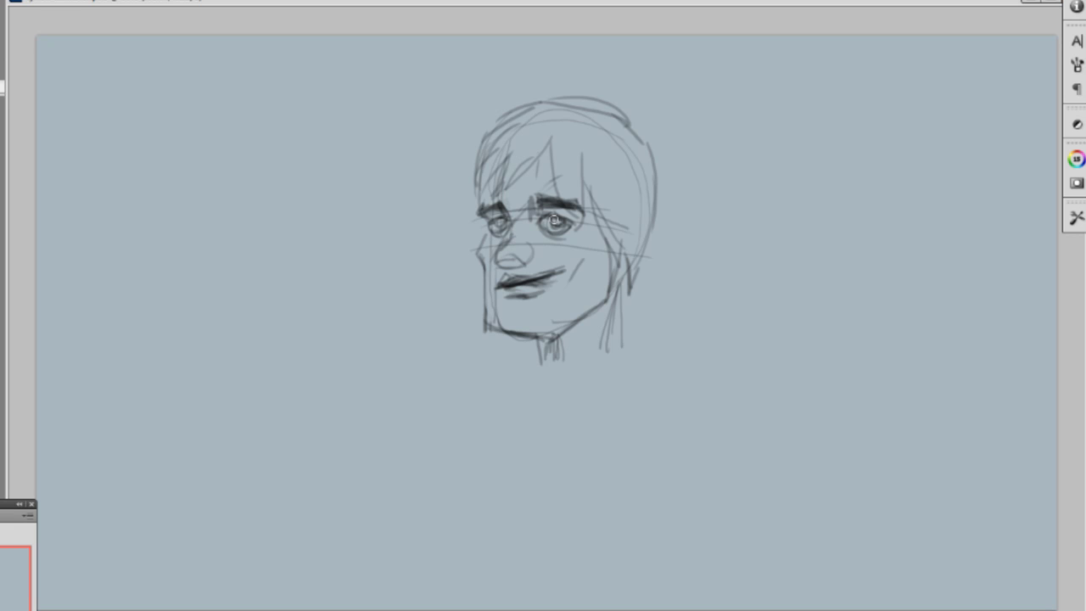
pyautogui.moveTo(561, 223); pyautogui.dragTo(548, 229)
# Add loose hair strands flicking out above the forehead and at the back of the head
pyautogui.moveTo(465, 178)
pyautogui.mouseDown()
pyautogui.moveTo(489, 136)
pyautogui.moveTo(500, 144)
pyautogui.moveTo(536, 106)
pyautogui.moveTo(516, 112)
pyautogui.mouseUp()
pyautogui.moveTo(490, 108); pyautogui.dragTo(531, 107)
pyautogui.moveTo(655, 170); pyautogui.dragTo(668, 219)
# Strengthen the neck lines and sketch a standing collar around the neck
pyautogui.moveTo(622, 280)
pyautogui.mouseDown()
pyautogui.moveTo(604, 346)
pyautogui.moveTo(547, 364)
pyautogui.mouseUp()
pyautogui.moveTo(613, 311); pyautogui.dragTo(599, 358)
pyautogui.moveTo(606, 326)
pyautogui.mouseDown()
pyautogui.moveTo(602, 353)
pyautogui.moveTo(514, 357)
pyautogui.moveTo(533, 377)
pyautogui.mouseUp()
pyautogui.moveTo(568, 349)
pyautogui.mouseDown()
pyautogui.moveTo(552, 353)
pyautogui.moveTo(558, 380)
pyautogui.mouseUp()
# Sketch the side contours of the torso from the shoulders down to the waist
pyautogui.moveTo(626, 319); pyautogui.dragTo(625, 510)
pyautogui.moveTo(524, 363); pyautogui.dragTo(490, 397)
pyautogui.moveTo(496, 397); pyautogui.dragTo(501, 533)
pyautogui.moveTo(492, 404); pyautogui.dragTo(504, 520)
pyautogui.moveTo(659, 379); pyautogui.dragTo(638, 550)
pyautogui.moveTo(634, 349); pyautogui.dragTo(638, 499)
# Sketch the near shoulder and the puffy sleeve of the bent near arm
pyautogui.moveTo(652, 455); pyautogui.dragTo(636, 499)
pyautogui.moveTo(646, 364); pyautogui.dragTo(612, 416)
pyautogui.moveTo(659, 368); pyautogui.dragTo(628, 434)
pyautogui.moveTo(640, 346)
pyautogui.mouseDown()
pyautogui.moveTo(718, 448)
pyautogui.moveTo(657, 492)
pyautogui.mouseUp()
pyautogui.moveTo(694, 481); pyautogui.dragTo(638, 509)
pyautogui.moveTo(642, 442); pyautogui.dragTo(610, 501)
pyautogui.moveTo(643, 442)
pyautogui.mouseDown()
pyautogui.moveTo(601, 489)
pyautogui.moveTo(581, 482)
pyautogui.moveTo(611, 534)
pyautogui.mouseUp()
# Draw the near hand resting on the hip with its forearm and cuff
pyautogui.moveTo(578, 484); pyautogui.dragTo(544, 501)
pyautogui.moveTo(574, 502)
pyautogui.mouseDown()
pyautogui.moveTo(604, 533)
pyautogui.moveTo(631, 530)
pyautogui.mouseUp()
pyautogui.moveTo(612, 485); pyautogui.dragTo(641, 525)
pyautogui.moveTo(609, 493)
pyautogui.mouseDown()
pyautogui.moveTo(648, 539)
pyautogui.moveTo(658, 532)
pyautogui.mouseUp()
pyautogui.moveTo(619, 497); pyautogui.dragTo(663, 525)
# Draw the elbow contour and fold lines of the near sleeve
pyautogui.moveTo(670, 528); pyautogui.dragTo(716, 476)
pyautogui.moveTo(611, 492); pyautogui.dragTo(680, 442)
pyautogui.moveTo(630, 409); pyautogui.dragTo(643, 442)
pyautogui.moveTo(674, 390); pyautogui.dragTo(697, 416)
# Sketch the far shoulder and the bent far arm
pyautogui.moveTo(511, 360)
pyautogui.mouseDown()
pyautogui.moveTo(460, 387)
pyautogui.moveTo(466, 443)
pyautogui.moveTo(447, 414)
pyautogui.mouseUp()
pyautogui.moveTo(448, 389); pyautogui.dragTo(480, 471)
pyautogui.moveTo(500, 361); pyautogui.dragTo(441, 399)
pyautogui.moveTo(441, 399); pyautogui.dragTo(474, 463)
# Draw the vest's front closure with lacing, its bottom hem and the flaring hip lines below
pyautogui.moveTo(529, 375); pyautogui.dragTo(521, 557)
pyautogui.moveTo(525, 406); pyautogui.dragTo(536, 413)
pyautogui.moveTo(521, 438)
pyautogui.mouseDown()
pyautogui.moveTo(535, 448)
pyautogui.moveTo(518, 482)
pyautogui.mouseUp()
pyautogui.moveTo(501, 522); pyautogui.dragTo(516, 533)
pyautogui.moveTo(515, 533); pyautogui.dragTo(544, 536)
pyautogui.moveTo(520, 543)
pyautogui.mouseDown()
pyautogui.moveTo(538, 548)
pyautogui.moveTo(460, 609)
pyautogui.mouseUp()
pyautogui.moveTo(658, 549); pyautogui.dragTo(672, 589)
# Refine the far arm's outline and sketch the far hand's fingers against the waist
pyautogui.moveTo(456, 392); pyautogui.dragTo(437, 443)
pyautogui.moveTo(448, 443)
pyautogui.mouseDown()
pyautogui.moveTo(480, 484)
pyautogui.moveTo(483, 468)
pyautogui.mouseUp()
pyautogui.moveTo(501, 453)
pyautogui.mouseDown()
pyautogui.moveTo(475, 450)
pyautogui.moveTo(475, 487)
pyautogui.mouseUp()
pyautogui.moveTo(472, 475)
pyautogui.mouseDown()
pyautogui.moveTo(490, 471)
pyautogui.moveTo(494, 489)
pyautogui.mouseUp()
pyautogui.moveTo(473, 482); pyautogui.dragTo(494, 500)
pyautogui.moveTo(455, 382)
pyautogui.mouseDown()
pyautogui.moveTo(471, 374)
pyautogui.moveTo(443, 419)
pyautogui.moveTo(460, 444)
pyautogui.mouseUp()
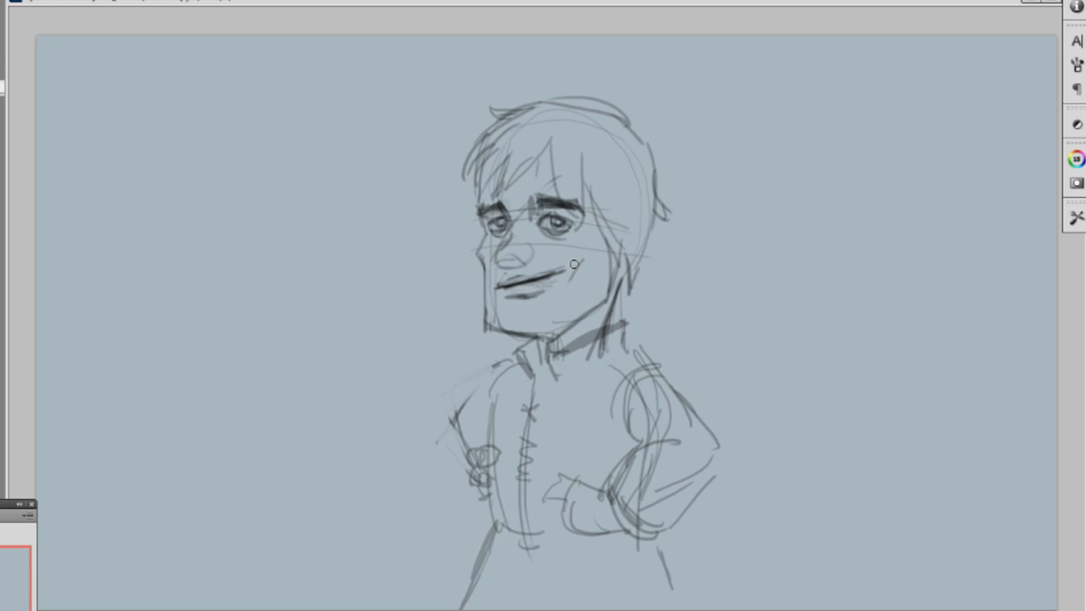
# Add more spiky strands to the fringe over the far side of the forehead
pyautogui.moveTo(474, 163); pyautogui.dragTo(469, 208)
pyautogui.moveTo(488, 172)
pyautogui.mouseDown()
pyautogui.moveTo(475, 199)
pyautogui.moveTo(469, 186)
pyautogui.moveTo(467, 206)
pyautogui.mouseUp()
pyautogui.moveTo(495, 132); pyautogui.dragTo(456, 181)
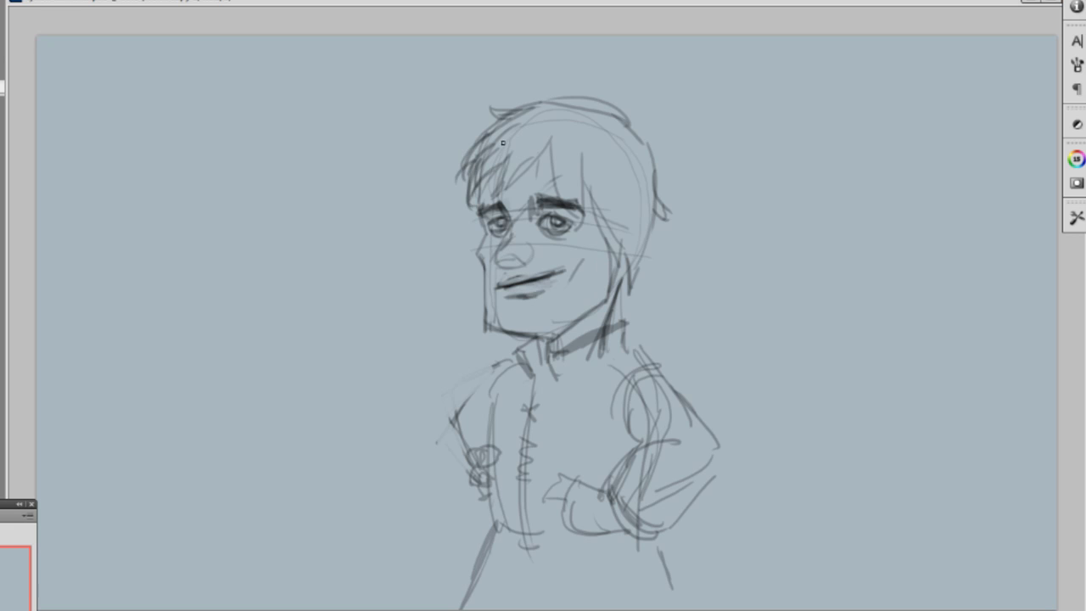
# Strengthen the far cheek and temple contours, redraw the near cheek crease and darken the smile line
pyautogui.moveTo(477, 256); pyautogui.dragTo(490, 286)
pyautogui.hotkey('ctrl', 'alt', 'z')
pyautogui.hotkey('ctrl', 'alt', 'z')
pyautogui.hotkey('ctrl', 'alt', 'z')
pyautogui.hotkey('ctrl', 'alt', 'z')
pyautogui.hotkey('ctrl', 'shift', 'z')
pyautogui.moveTo(591, 248); pyautogui.dragTo(571, 281)
pyautogui.moveTo(557, 272); pyautogui.dragTo(497, 287)
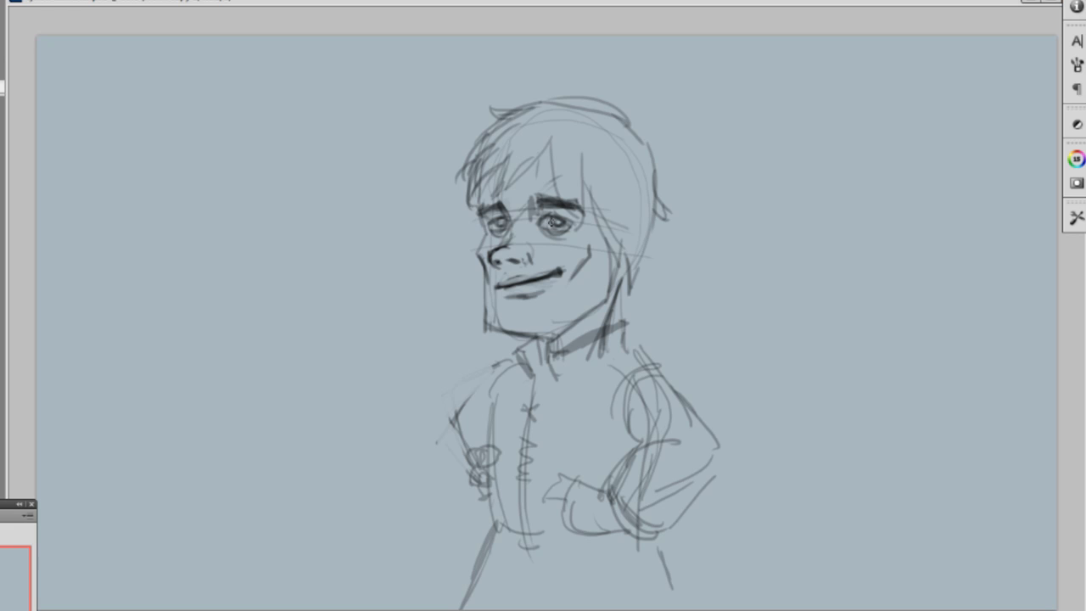
pyautogui.moveTo(473, 212)
pyautogui.mouseDown()
pyautogui.moveTo(486, 230)
pyautogui.moveTo(480, 180)
pyautogui.mouseUp()
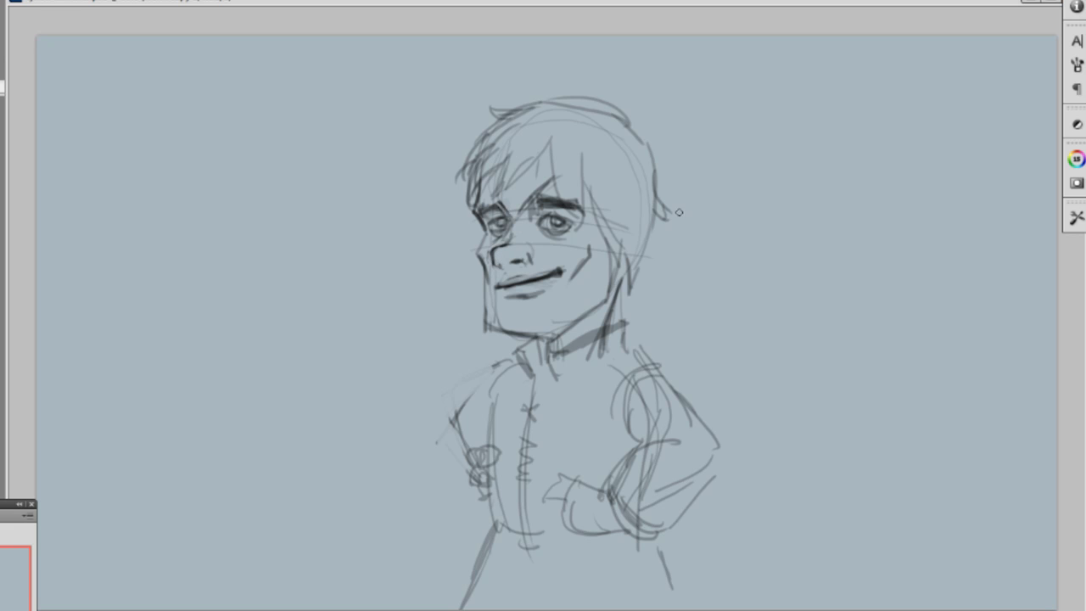
# Add decorative trim across the vest's chest and define the far shoulder seam
pyautogui.moveTo(640, 354); pyautogui.dragTo(560, 428)
pyautogui.moveTo(513, 356); pyautogui.dragTo(507, 416)
pyautogui.moveTo(486, 370); pyautogui.dragTo(492, 438)
pyautogui.moveTo(482, 374)
pyautogui.mouseDown()
pyautogui.moveTo(498, 441)
pyautogui.moveTo(493, 420)
pyautogui.moveTo(521, 349)
pyautogui.moveTo(511, 353)
pyautogui.moveTo(549, 367)
pyautogui.moveTo(528, 392)
pyautogui.mouseUp()
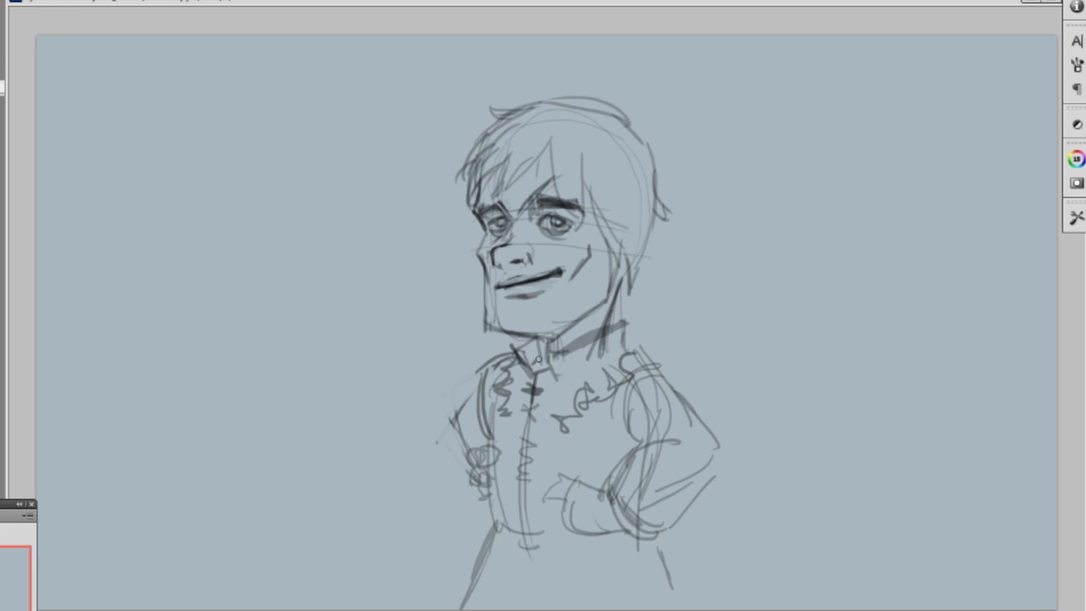
# Draw a belt around the waist and darken the jaw outline
pyautogui.moveTo(497, 526); pyautogui.dragTo(635, 538)
pyautogui.moveTo(480, 302)
pyautogui.mouseDown()
pyautogui.moveTo(502, 336)
pyautogui.moveTo(556, 344)
pyautogui.moveTo(607, 300)
pyautogui.mouseUp()
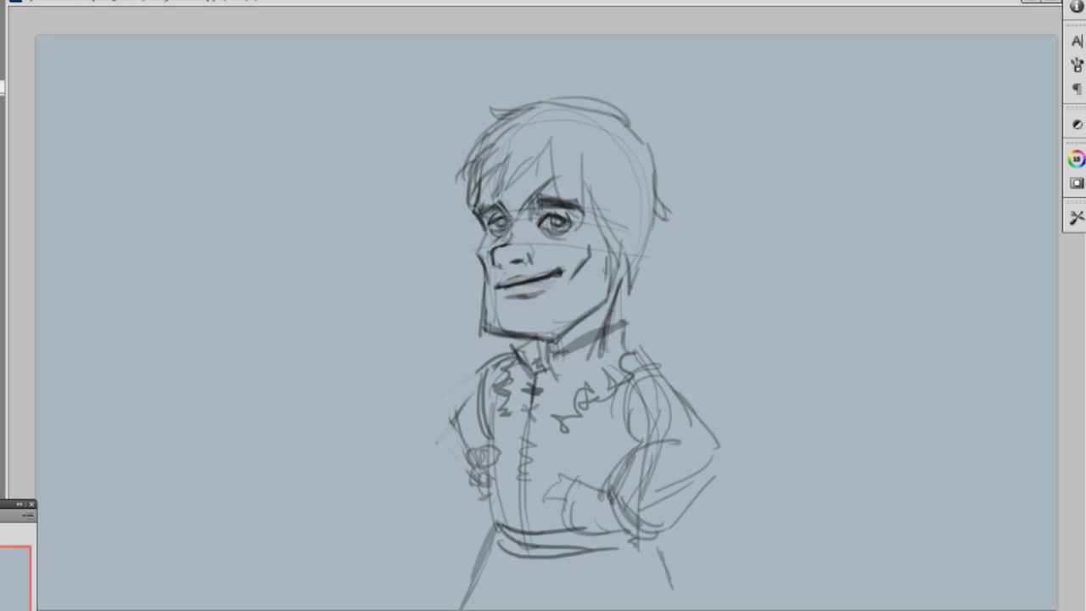
# Choose a round brush and block in the face and neck with a beige skin tone
pyautogui.rightClick(443, 205)
pyautogui.click(467, 301)
pyautogui.click(598, 172)
pyautogui.moveTo(597, 246)
pyautogui.mouseDown()
pyautogui.moveTo(594, 289)
pyautogui.moveTo(521, 250)
pyautogui.moveTo(499, 253)
pyautogui.moveTo(564, 324)
pyautogui.moveTo(586, 246)
pyautogui.moveTo(526, 197)
pyautogui.moveTo(507, 313)
pyautogui.moveTo(592, 232)
pyautogui.moveTo(523, 218)
pyautogui.moveTo(579, 299)
pyautogui.moveTo(564, 348)
pyautogui.moveTo(542, 368)
pyautogui.mouseUp()
# Pick a rust red from the color palette image and block in the vest
pyautogui.click(2, 50)
pyautogui.moveTo(143, 2); pyautogui.dragTo(141, 25)
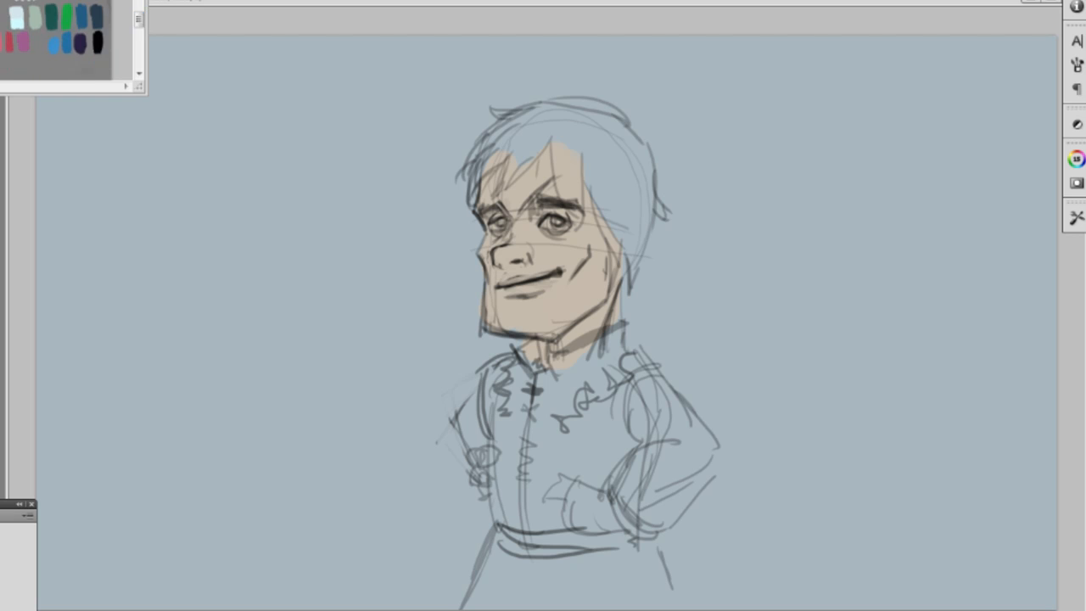
pyautogui.click(571, 348)
pyautogui.moveTo(566, 422)
pyautogui.mouseDown()
pyautogui.moveTo(610, 372)
pyautogui.moveTo(560, 405)
pyautogui.moveTo(568, 364)
pyautogui.moveTo(611, 353)
pyautogui.mouseUp()
pyautogui.hotkey('ctrl', 'z')
pyautogui.moveTo(602, 417)
pyautogui.mouseDown()
pyautogui.moveTo(611, 462)
pyautogui.moveTo(531, 518)
pyautogui.moveTo(505, 424)
pyautogui.moveTo(517, 376)
pyautogui.moveTo(545, 364)
pyautogui.moveTo(606, 482)
pyautogui.moveTo(512, 510)
pyautogui.moveTo(505, 379)
pyautogui.mouseUp()
# Block in both puffy sleeves with dark grey
pyautogui.moveTo(660, 420); pyautogui.dragTo(675, 448)
pyautogui.hotkey('ctrl', 'z')
pyautogui.moveTo(659, 395)
pyautogui.mouseDown()
pyautogui.moveTo(633, 407)
pyautogui.moveTo(689, 440)
pyautogui.moveTo(683, 461)
pyautogui.moveTo(649, 462)
pyautogui.moveTo(652, 512)
pyautogui.moveTo(652, 496)
pyautogui.moveTo(711, 463)
pyautogui.mouseUp()
pyautogui.moveTo(502, 400)
pyautogui.mouseDown()
pyautogui.moveTo(461, 443)
pyautogui.moveTo(503, 370)
pyautogui.mouseUp()
# Sample the skin tone from the face and block in both hands
pyautogui.keyDown('alt'); pyautogui.click(596, 280); pyautogui.keyUp('alt')
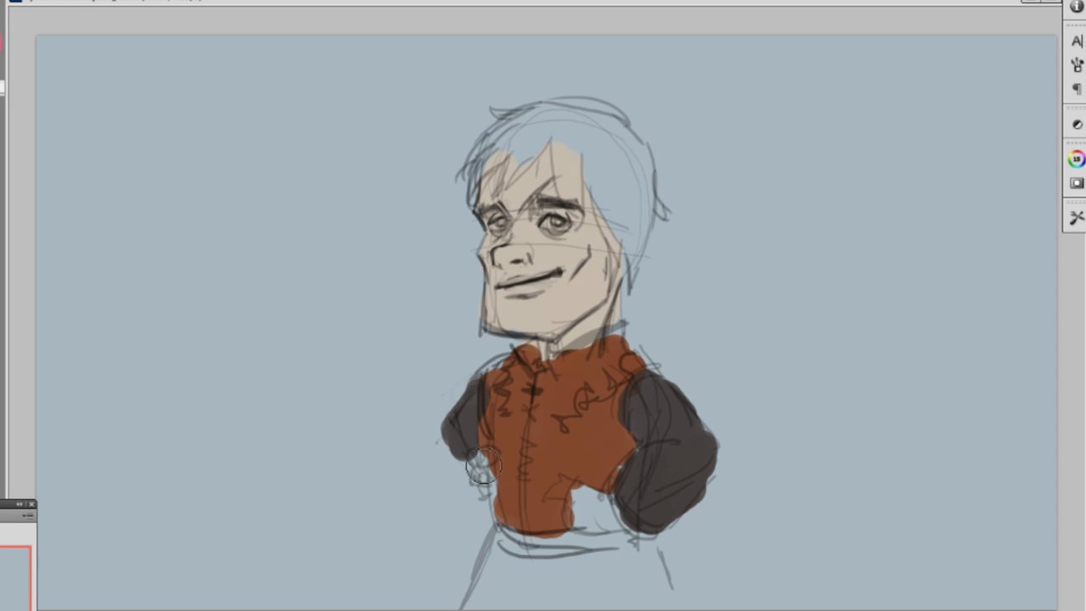
pyautogui.moveTo(483, 476); pyautogui.dragTo(500, 469)
pyautogui.moveTo(588, 501)
pyautogui.mouseDown()
pyautogui.moveTo(582, 528)
pyautogui.moveTo(600, 532)
pyautogui.mouseUp()
# Paint the lower garment reddish brown using the vest's color and block in the hair with light orange
pyautogui.keyDown('alt'); pyautogui.click(549, 457); pyautogui.keyUp('alt')
pyautogui.moveTo(480, 586)
pyautogui.mouseDown()
pyautogui.moveTo(632, 577)
pyautogui.moveTo(600, 537)
pyautogui.mouseUp()
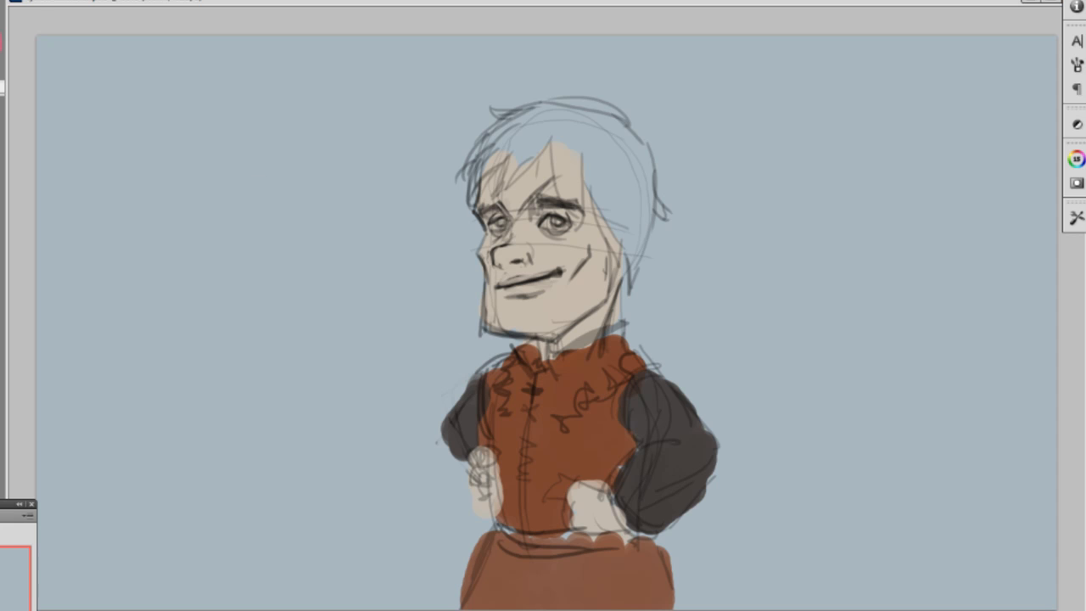
pyautogui.moveTo(518, 112)
pyautogui.mouseDown()
pyautogui.moveTo(522, 191)
pyautogui.moveTo(549, 111)
pyautogui.moveTo(569, 185)
pyautogui.moveTo(584, 152)
pyautogui.moveTo(627, 231)
pyautogui.moveTo(632, 163)
pyautogui.moveTo(524, 149)
pyautogui.moveTo(518, 124)
pyautogui.moveTo(444, 178)
pyautogui.mouseUp()
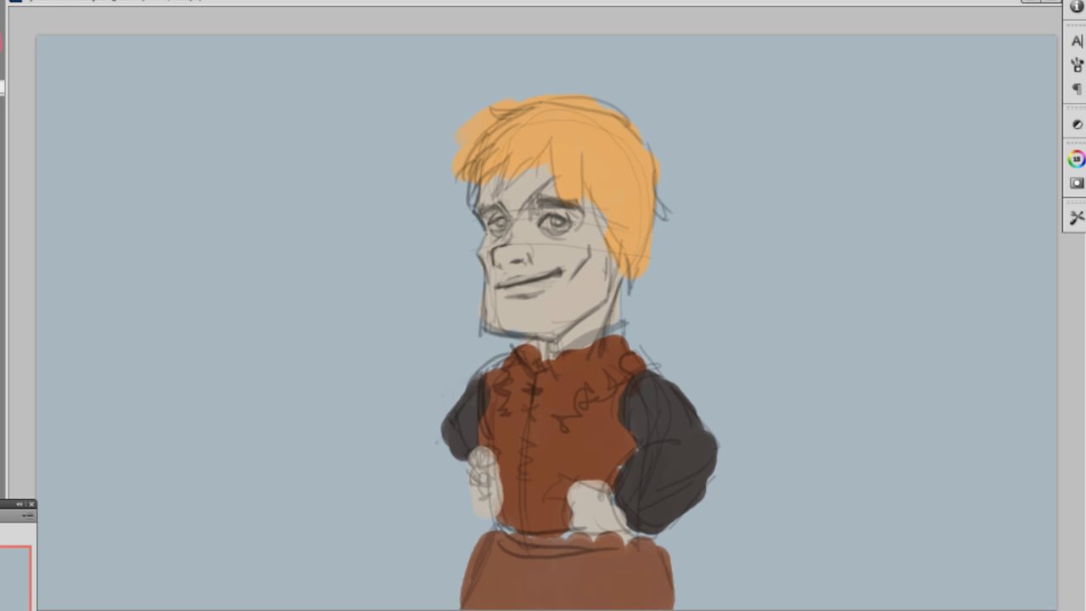
# Shade the near side of the face, the neck and the eye sockets with a darker skin tone
pyautogui.moveTo(596, 248)
pyautogui.mouseDown()
pyautogui.moveTo(560, 323)
pyautogui.moveTo(517, 330)
pyautogui.moveTo(601, 278)
pyautogui.mouseUp()
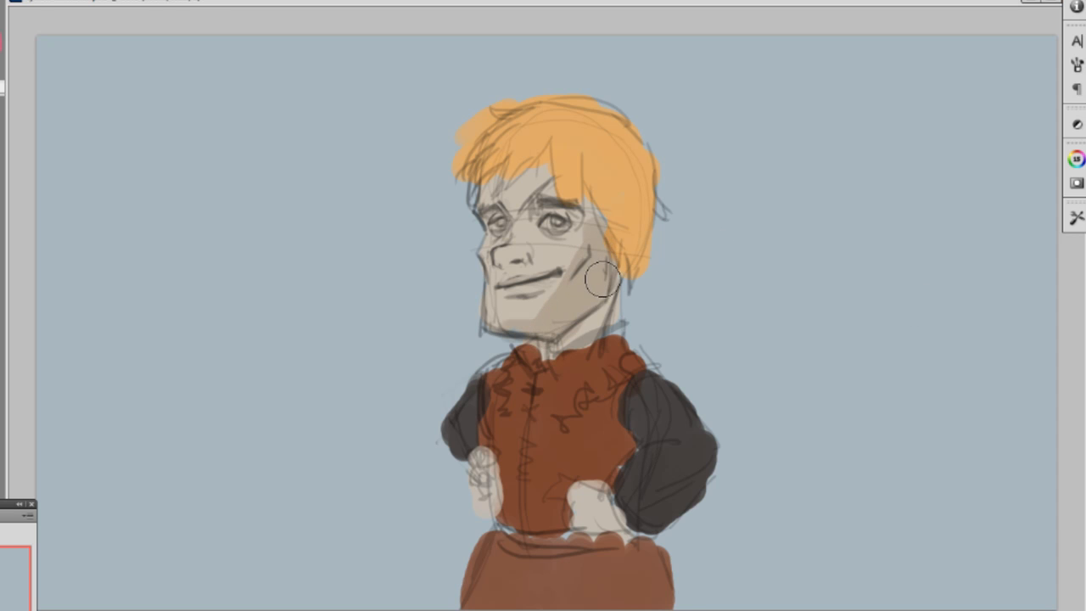
pyautogui.moveTo(582, 332); pyautogui.dragTo(608, 323)
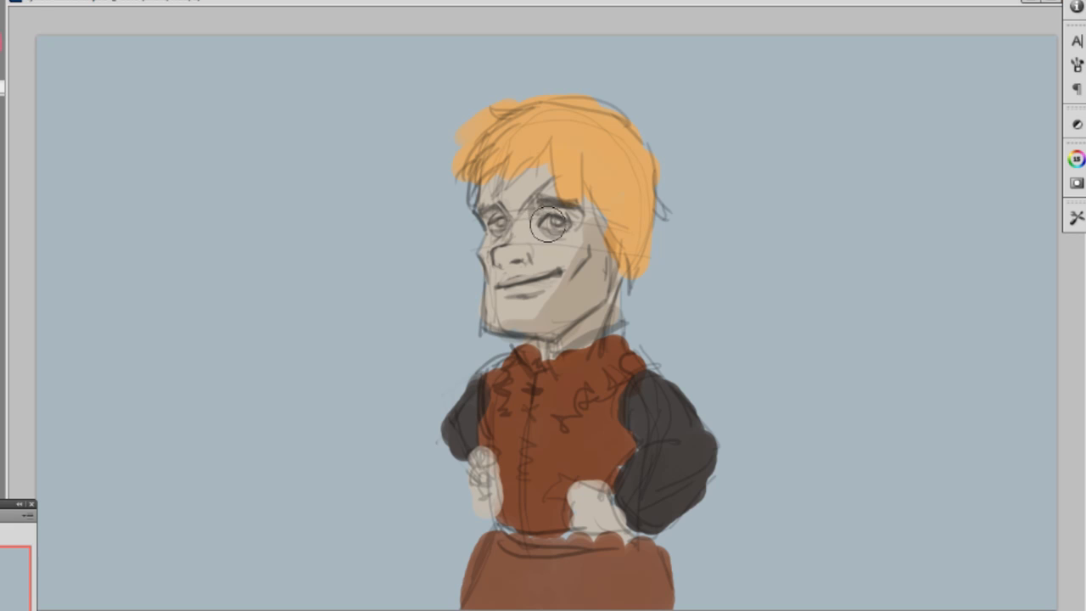
pyautogui.moveTo(555, 222)
pyautogui.mouseDown()
pyautogui.moveTo(540, 211)
pyautogui.moveTo(560, 213)
pyautogui.moveTo(499, 213)
pyautogui.moveTo(540, 211)
pyautogui.mouseUp()
pyautogui.keyDown('alt'); pyautogui.click(535, 215); pyautogui.keyUp('alt')
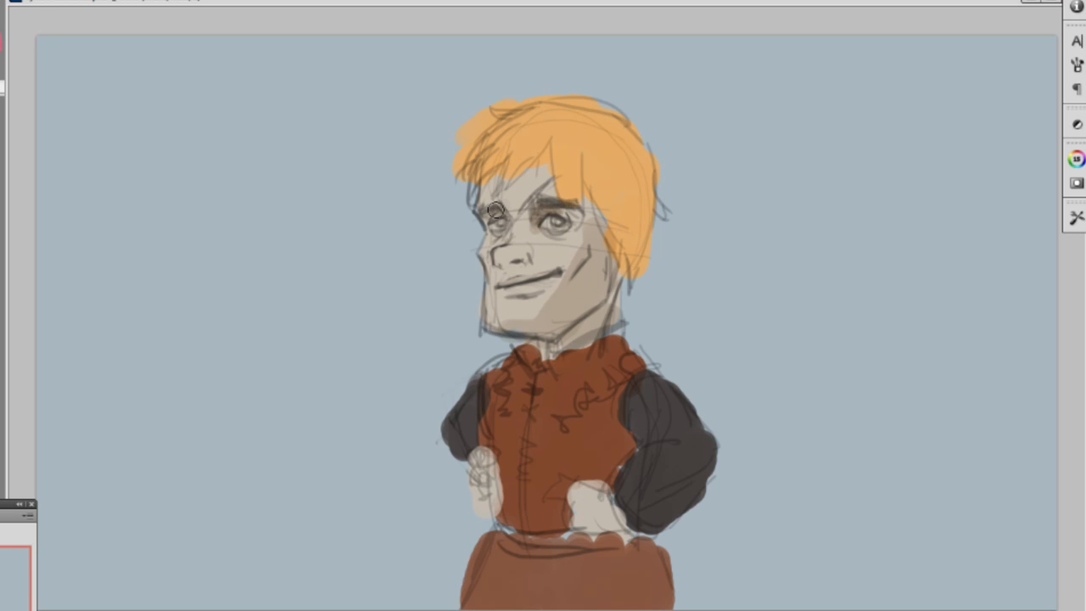
# Shade the nose, the area under the lower lip and the temple beneath the hairline using sampled skin tones
pyautogui.keyDown('alt'); pyautogui.click(555, 252); pyautogui.keyUp('alt')
pyautogui.moveTo(517, 258)
pyautogui.mouseDown()
pyautogui.moveTo(507, 262)
pyautogui.moveTo(529, 256)
pyautogui.moveTo(517, 301)
pyautogui.mouseUp()
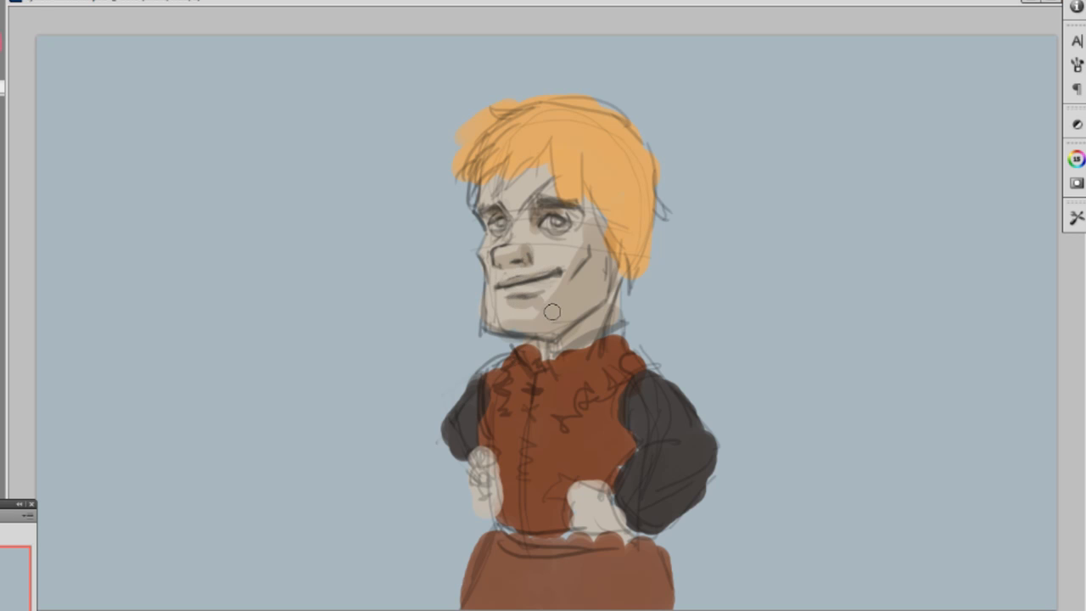
pyautogui.keyDown('alt'); pyautogui.click(600, 248); pyautogui.keyUp('alt')
pyautogui.moveTo(604, 238)
pyautogui.mouseDown()
pyautogui.moveTo(604, 261)
pyautogui.moveTo(595, 210)
pyautogui.moveTo(593, 234)
pyautogui.mouseUp()
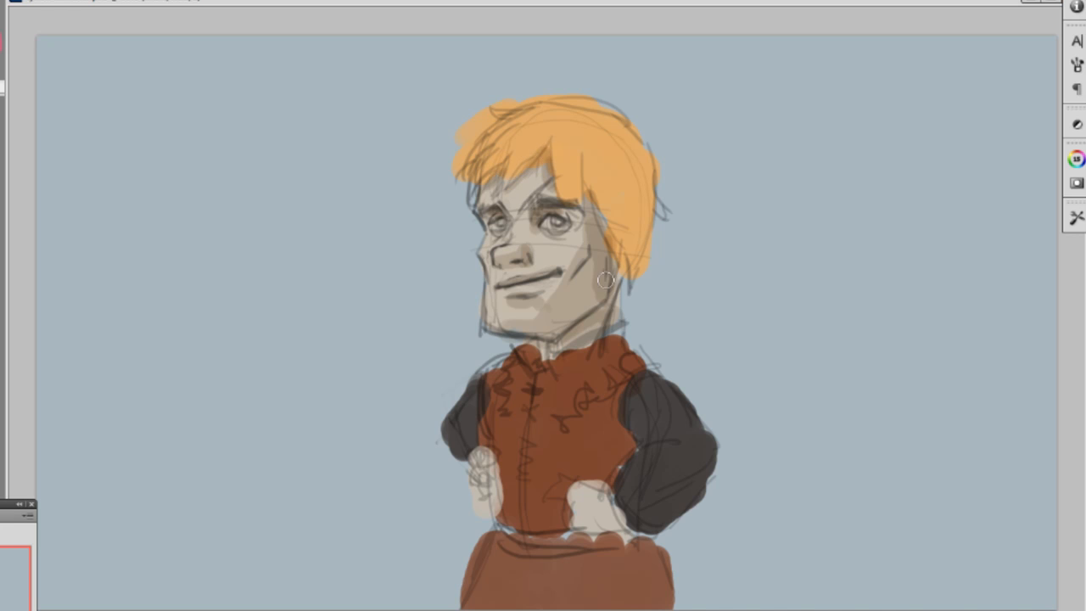
# Enlarge the brush and paint dark shadows on the collar and the near sleeve
pyautogui.press(']')
pyautogui.press(']')
pyautogui.press(']')
pyautogui.moveTo(609, 346); pyautogui.dragTo(624, 356)
pyautogui.moveTo(665, 422)
pyautogui.mouseDown()
pyautogui.moveTo(685, 425)
pyautogui.moveTo(642, 504)
pyautogui.moveTo(630, 381)
pyautogui.mouseUp()
# Paint a darker brown shadow on the near side of the lower garment and under the waist
pyautogui.keyDown('alt'); pyautogui.click(613, 486); pyautogui.keyUp('alt')
pyautogui.moveTo(603, 556)
pyautogui.mouseDown()
pyautogui.moveTo(657, 605)
pyautogui.moveTo(654, 594)
pyautogui.mouseUp()
pyautogui.moveTo(601, 553); pyautogui.dragTo(535, 538)
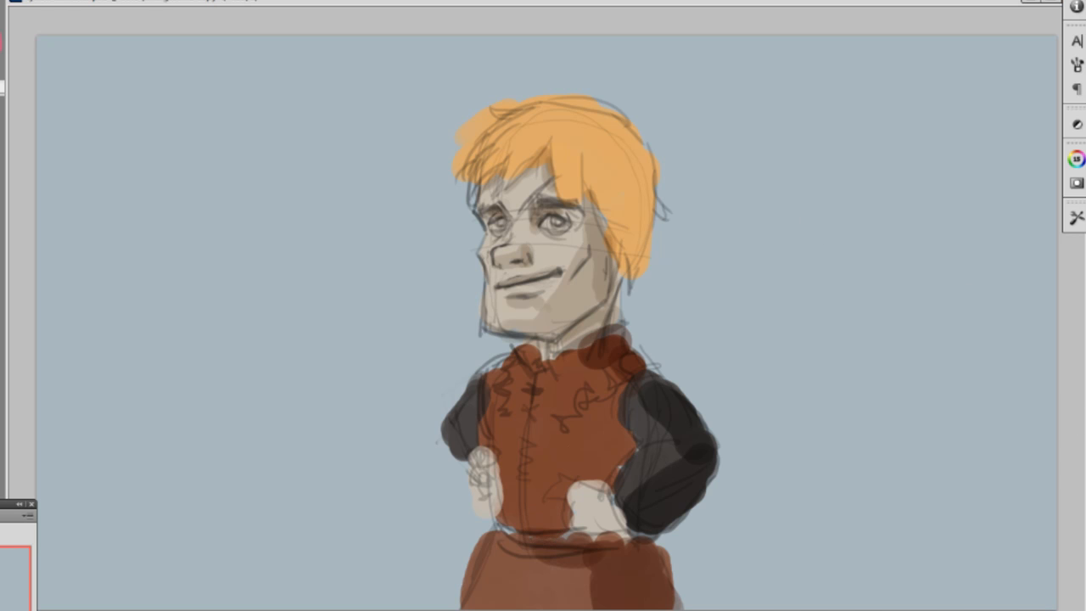
# Select the 30 px round brush with 100% hardness
pyautogui.rightClick(672, 245)
pyautogui.click(750, 346)
pyautogui.click(669, 6)
pyautogui.rightClick(629, 200)
pyautogui.click(657, 303)
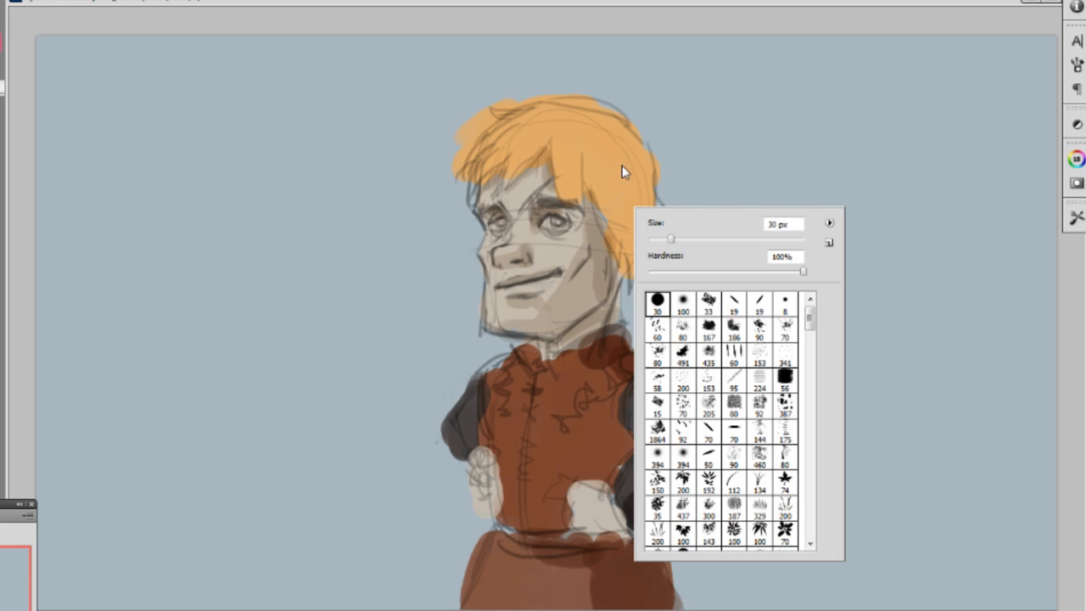
# Paint a darker orange shadow over the near side of the hair with an enlarged brush
pyautogui.click(625, 163)
pyautogui.hotkey('ctrl', 'z')
pyautogui.press(']')
pyautogui.press(']')
pyautogui.press(']')
pyautogui.press(']')
pyautogui.press(']')
pyautogui.moveTo(610, 163)
pyautogui.mouseDown()
pyautogui.moveTo(611, 212)
pyautogui.moveTo(638, 198)
pyautogui.moveTo(607, 153)
pyautogui.moveTo(572, 177)
pyautogui.moveTo(592, 123)
pyautogui.moveTo(627, 255)
pyautogui.moveTo(617, 161)
pyautogui.moveTo(567, 126)
pyautogui.moveTo(594, 126)
pyautogui.moveTo(633, 232)
pyautogui.moveTo(605, 132)
pyautogui.moveTo(560, 124)
pyautogui.mouseUp()
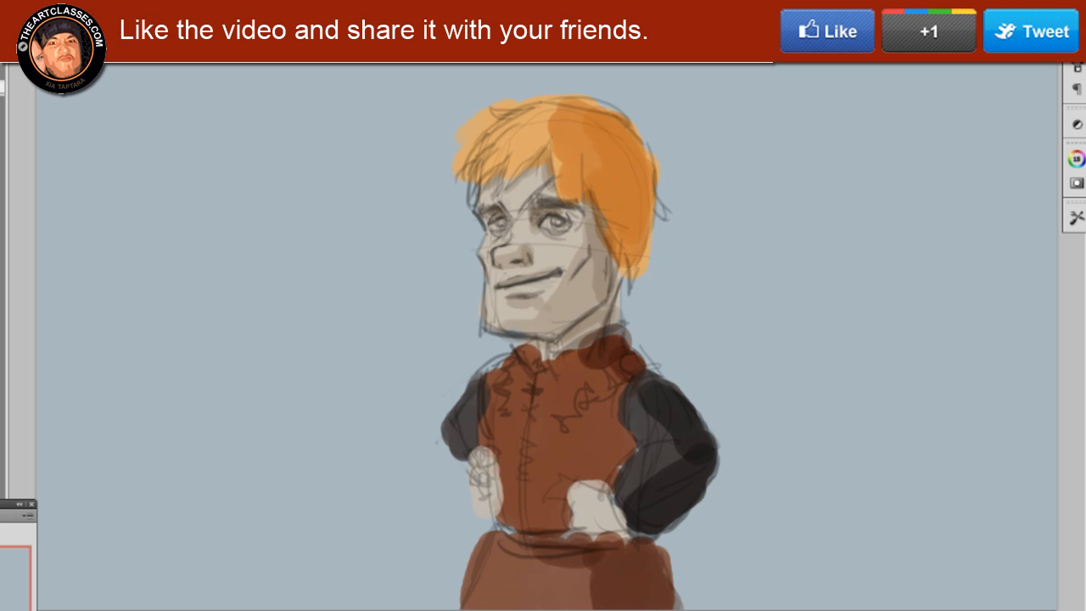
# Brush a soft reddish tint over the nose and near cheek
pyautogui.rightClick(636, 139)
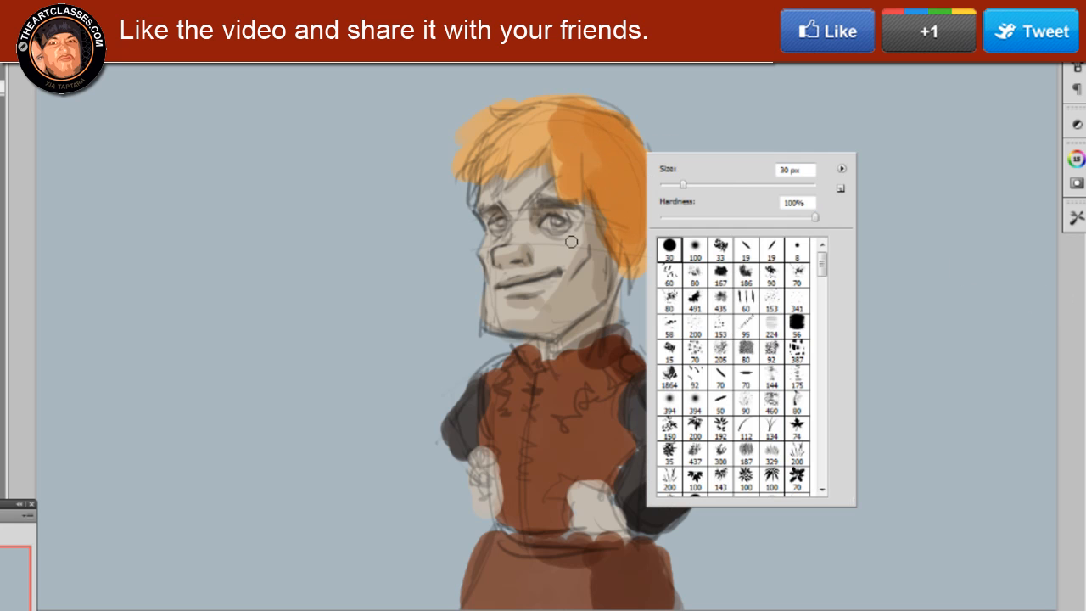
pyautogui.click(635, 65)
pyautogui.hotkey('ctrl', '+')
pyautogui.moveTo(729, 251); pyautogui.dragTo(721, 296)
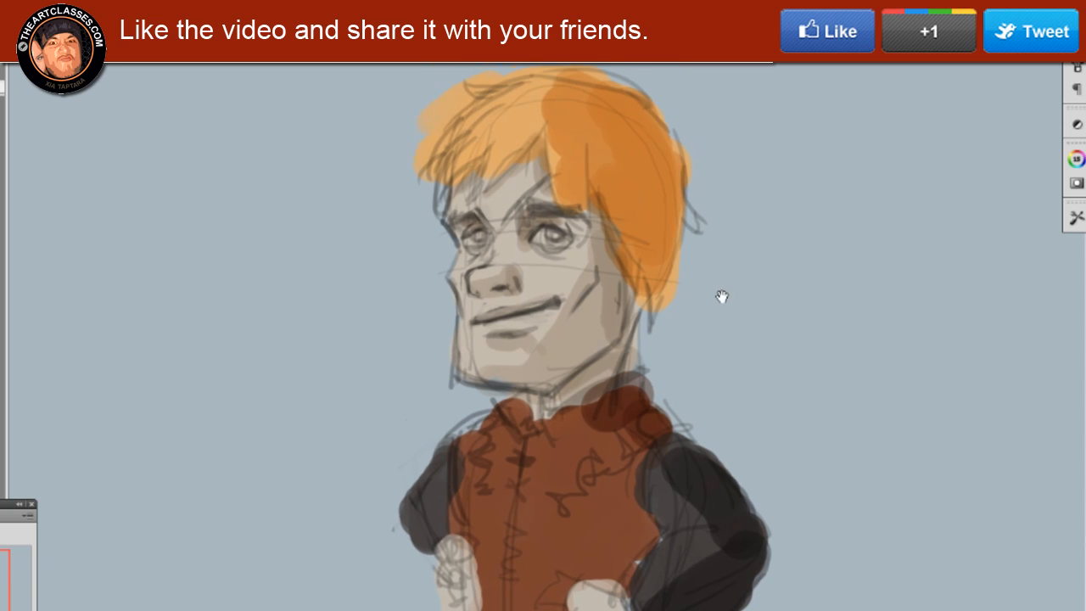
pyautogui.click(544, 220)
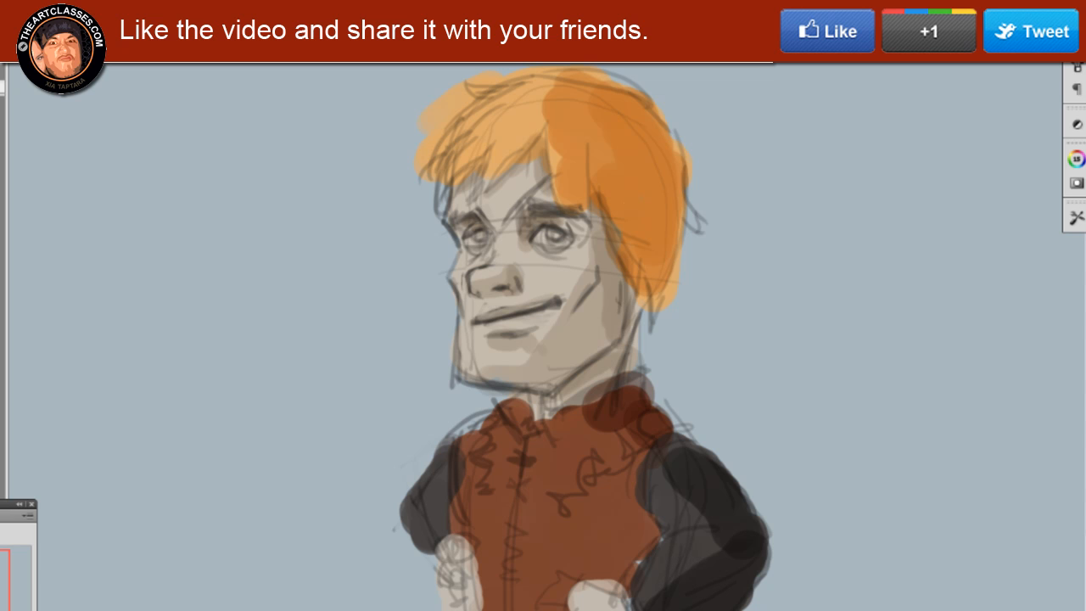
pyautogui.rightClick(425, 262)
pyautogui.click(197, 227)
pyautogui.click(594, 61)
pyautogui.press(']')
pyautogui.moveTo(512, 269)
pyautogui.mouseDown()
pyautogui.moveTo(487, 277)
pyautogui.moveTo(519, 280)
pyautogui.moveTo(494, 287)
pyautogui.moveTo(493, 275)
pyautogui.moveTo(538, 276)
pyautogui.mouseUp()
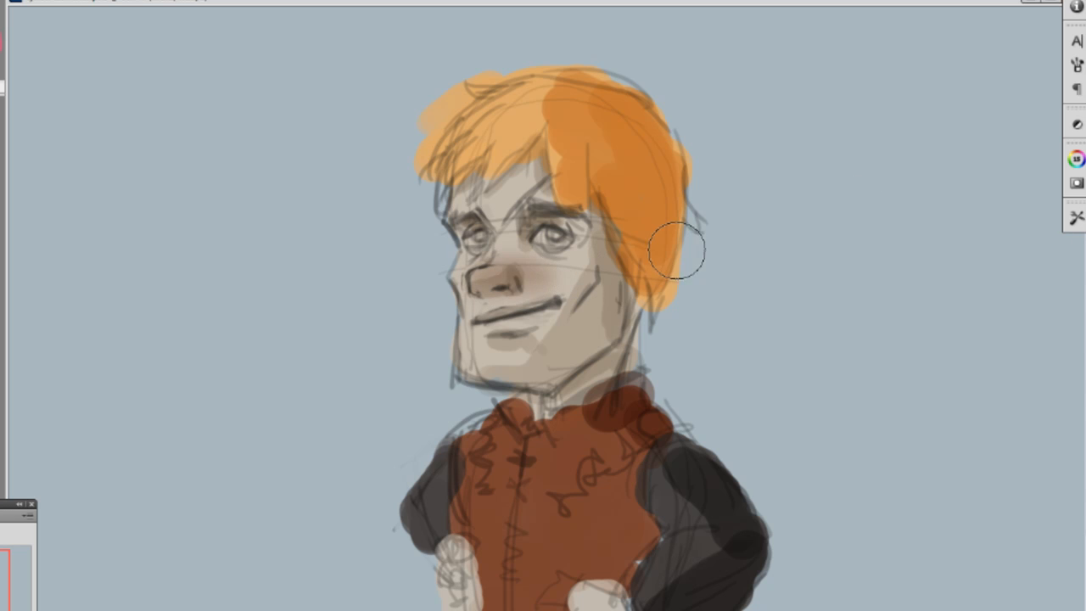
# Undo the last tint stroke, rework the reddish tint on the nose tip and try a smaller stroke on the lips
pyautogui.hotkey('ctrl', 'z')
pyautogui.moveTo(481, 271)
pyautogui.mouseDown()
pyautogui.moveTo(533, 258)
pyautogui.moveTo(471, 276)
pyautogui.mouseUp()
pyautogui.press('[')
pyautogui.moveTo(494, 325); pyautogui.dragTo(530, 313)
pyautogui.hotkey('ctrl', 'z')
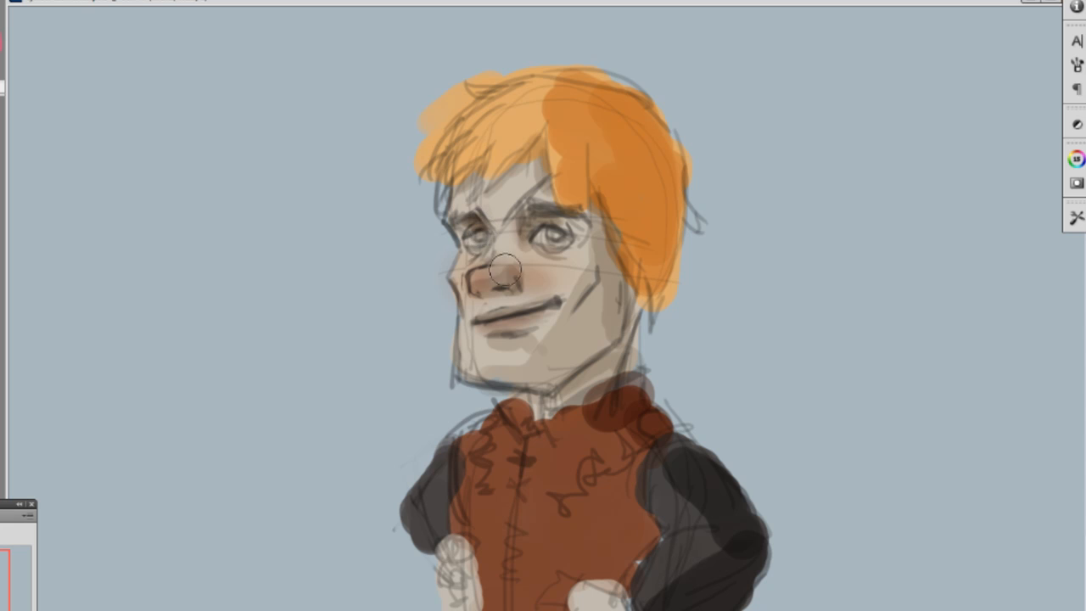
# Paint the near eyebrow with a small brush in near-black
pyautogui.rightClick(563, 204)
pyautogui.press('Escape')
pyautogui.moveTo(539, 221)
pyautogui.mouseDown()
pyautogui.moveTo(521, 205)
pyautogui.moveTo(560, 212)
pyautogui.moveTo(528, 205)
pyautogui.mouseUp()
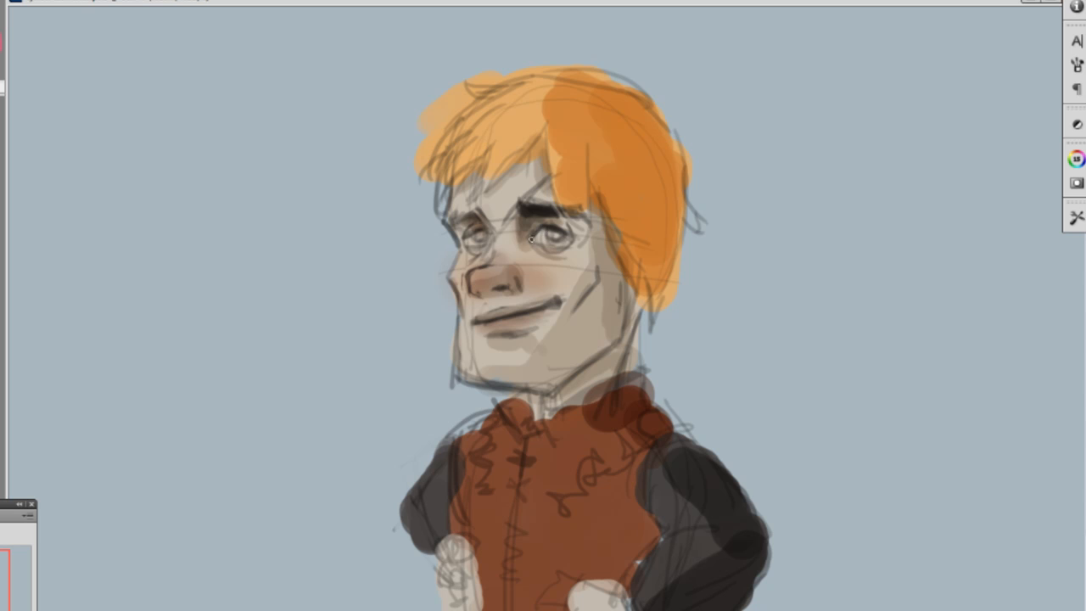
# Shade the eye sockets and the area between the eyebrows with a soft brush in a sampled tone
pyautogui.keyDown('alt'); pyautogui.click(555, 228); pyautogui.keyUp('alt')
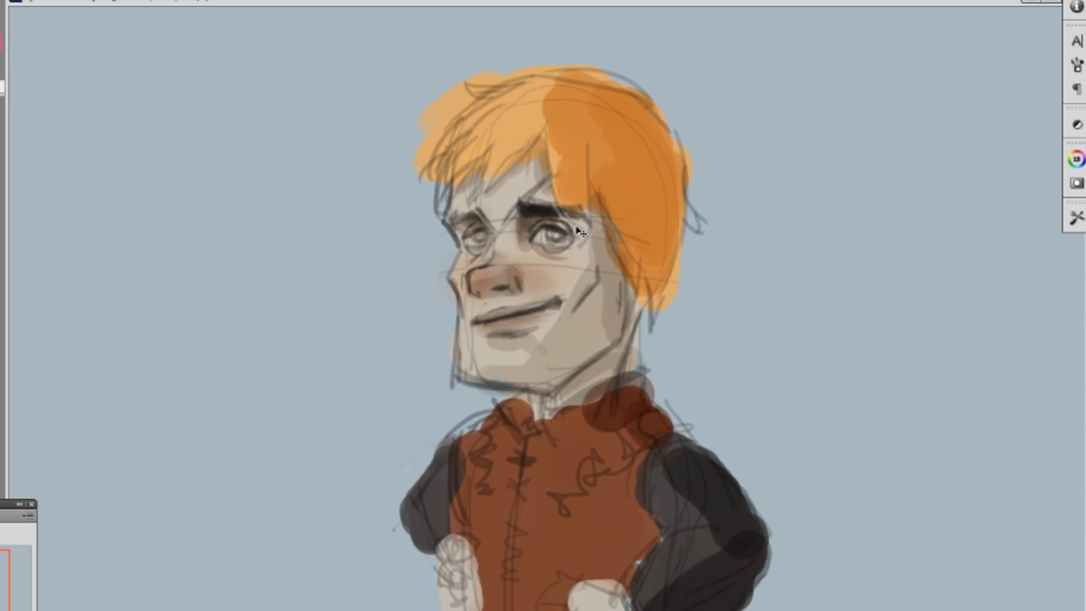
pyautogui.rightClick(522, 234)
pyautogui.click(581, 343)
pyautogui.click(502, 231)
pyautogui.moveTo(531, 222)
pyautogui.mouseDown()
pyautogui.moveTo(483, 217)
pyautogui.moveTo(503, 238)
pyautogui.moveTo(484, 218)
pyautogui.mouseUp()
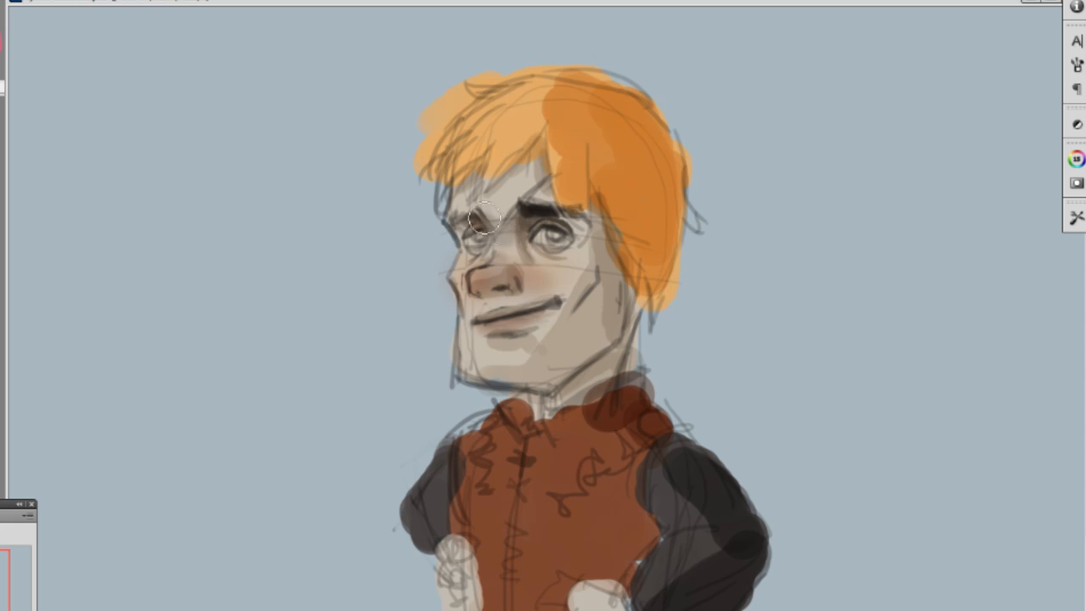
# Define the near eye with a darker iris and shade the skin beneath it using sampled tones
pyautogui.rightClick(523, 244)
pyautogui.click(548, 340)
pyautogui.click(505, 225)
pyautogui.click(544, 246)
pyautogui.keyDown('alt'); pyautogui.click(576, 257); pyautogui.keyUp('alt')
pyautogui.moveTo(534, 243); pyautogui.dragTo(536, 266)
# Soften the near cheek and paint over the nose outline with sampled skin tones
pyautogui.rightClick(565, 263)
pyautogui.click(613, 372)
pyautogui.click(537, 264)
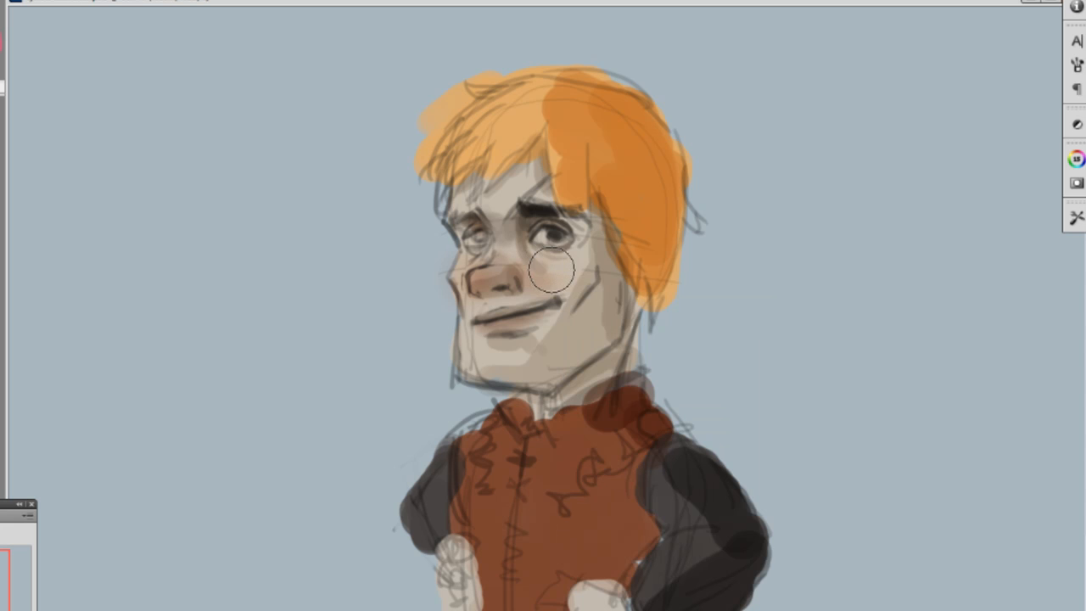
pyautogui.rightClick(560, 270)
pyautogui.keyDown('alt'); pyautogui.click(520, 244); pyautogui.keyUp('alt')
pyautogui.keyDown('alt'); pyautogui.click(502, 285); pyautogui.keyUp('alt')
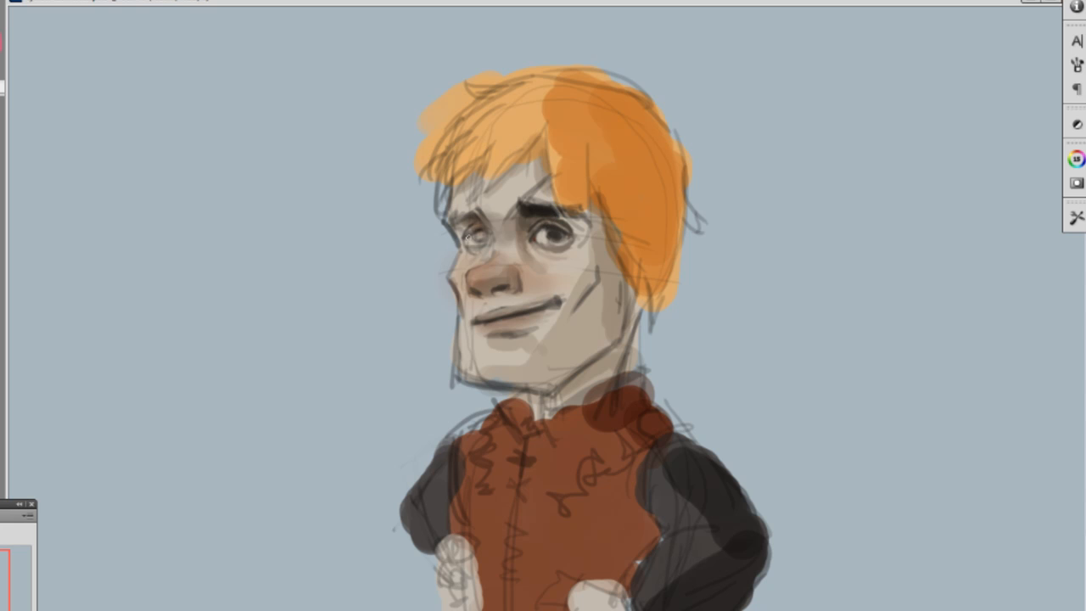
# Darken the far eye and clean up the far edge of the jaw
pyautogui.moveTo(475, 237); pyautogui.dragTo(482, 238)
pyautogui.moveTo(452, 386); pyautogui.dragTo(452, 346)
pyautogui.keyDown('alt'); pyautogui.click(458, 362); pyautogui.keyUp('alt')
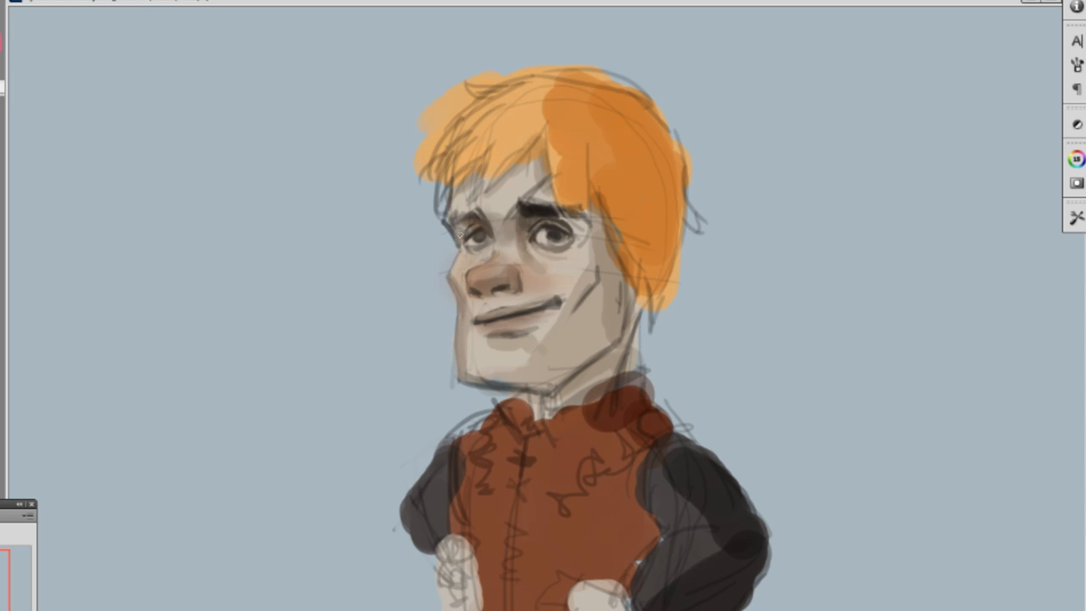
# Paint the far eyebrow in near-black and refine the brow edge beside the far eye
pyautogui.keyDown('alt'); pyautogui.click(451, 221); pyautogui.keyUp('alt')
pyautogui.hotkey('ctrl', 'z')
pyautogui.moveTo(473, 209)
pyautogui.mouseDown()
pyautogui.moveTo(480, 218)
pyautogui.moveTo(450, 218)
pyautogui.mouseUp()
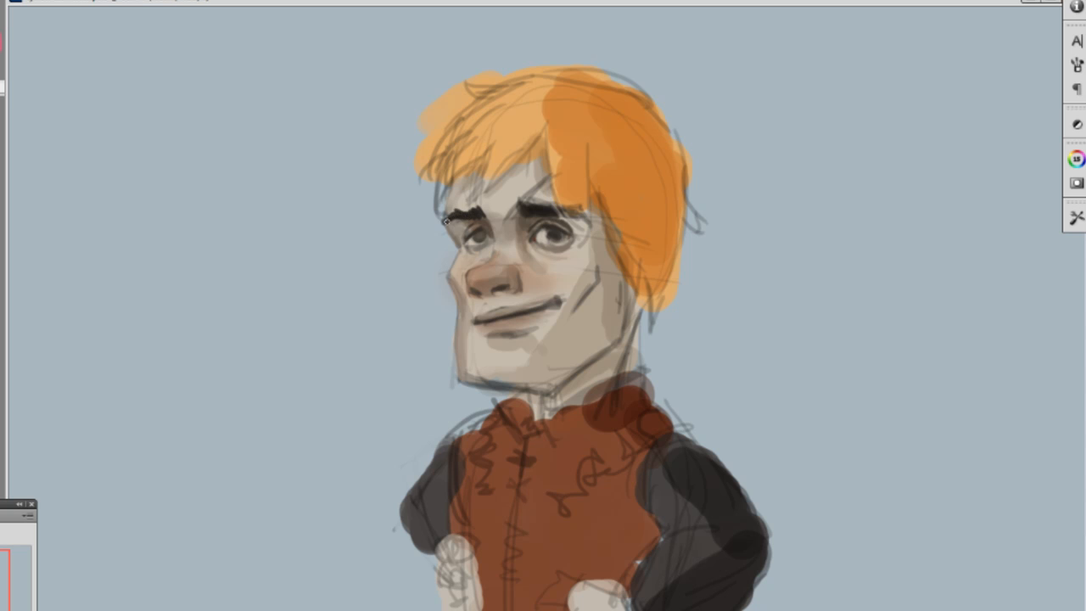
pyautogui.moveTo(451, 223); pyautogui.dragTo(457, 233)
pyautogui.moveTo(440, 225); pyautogui.dragTo(470, 218)
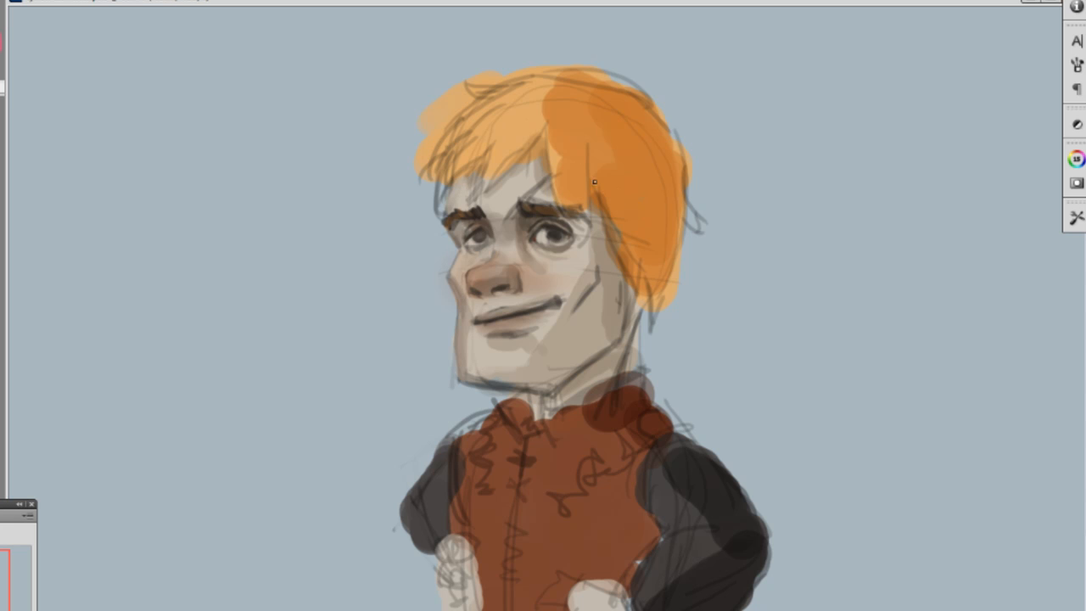
pyautogui.moveTo(538, 209); pyautogui.dragTo(582, 216)
pyautogui.hotkey('ctrl', 'z')
pyautogui.keyDown('alt'); pyautogui.click(562, 208); pyautogui.keyUp('alt')
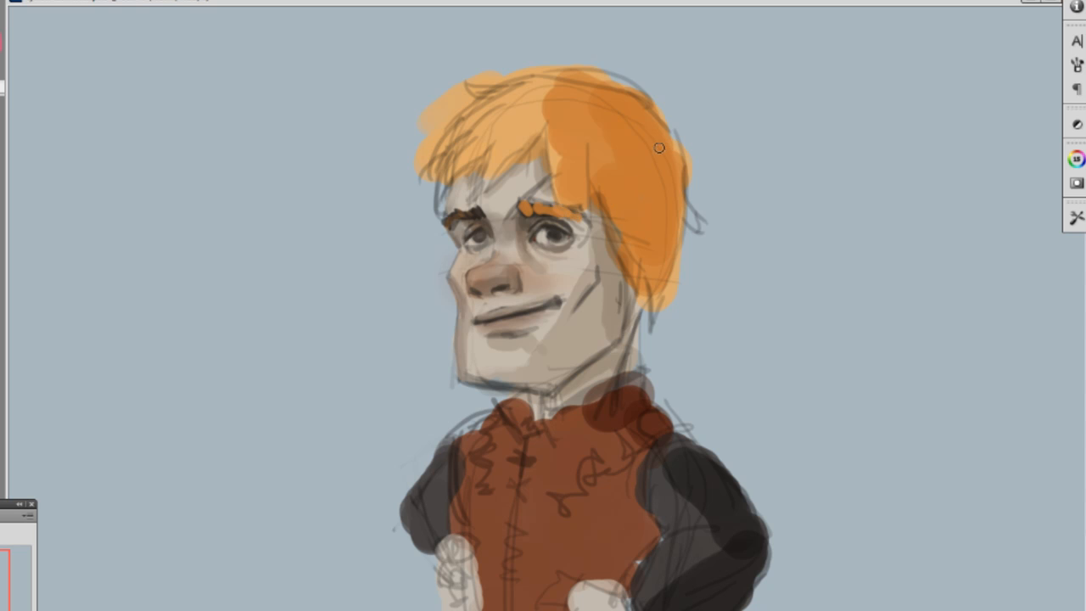
pyautogui.hotkey('ctrl', 'z')
pyautogui.hotkey('ctrl', 'z')
pyautogui.hotkey('ctrl', 'shift', 'z')
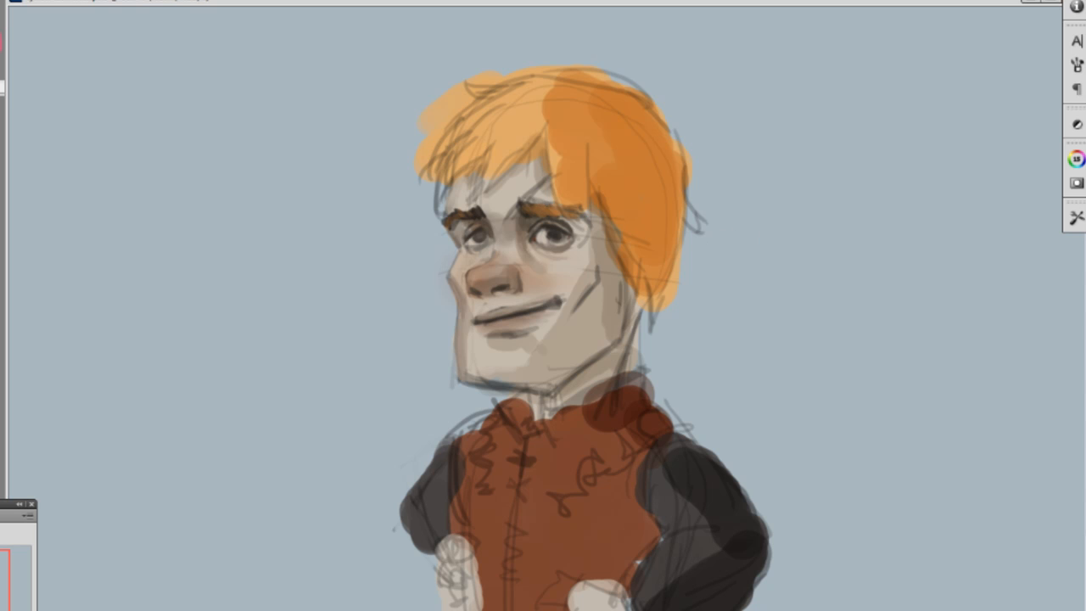
pyautogui.hotkey('ctrl', 'z')
# Repaint both eyebrows in near-black and sample the forehead tone between them
pyautogui.moveTo(526, 210); pyautogui.dragTo(587, 221)
pyautogui.moveTo(459, 216)
pyautogui.mouseDown()
pyautogui.moveTo(445, 223)
pyautogui.moveTo(458, 215)
pyautogui.mouseUp()
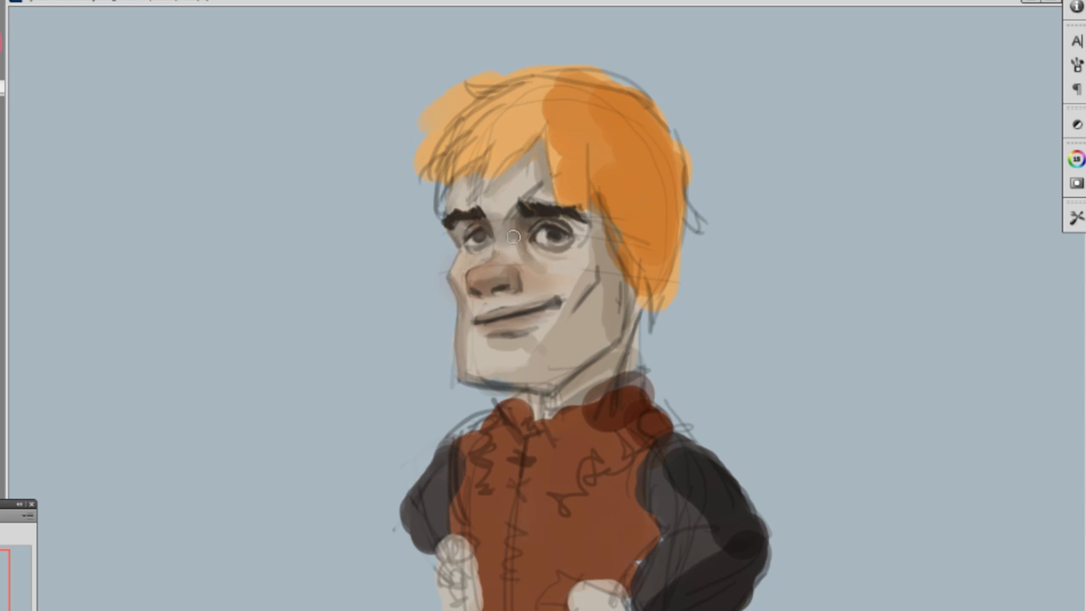
pyautogui.keyDown('alt'); pyautogui.click(524, 192); pyautogui.keyUp('alt')
# Replace the sketched cheek line with a painted cheekbone shadow, blending it toward the mouth with sampled skin tones
pyautogui.press(']')
pyautogui.moveTo(590, 297); pyautogui.dragTo(573, 321)
pyautogui.keyDown('alt'); pyautogui.click(589, 289); pyautogui.keyUp('alt')
pyautogui.keyDown('alt'); pyautogui.click(586, 262); pyautogui.keyUp('alt')
pyautogui.moveTo(587, 263)
pyautogui.mouseDown()
pyautogui.moveTo(602, 277)
pyautogui.moveTo(564, 304)
pyautogui.moveTo(558, 339)
pyautogui.moveTo(547, 330)
pyautogui.moveTo(556, 326)
pyautogui.moveTo(547, 338)
pyautogui.mouseUp()
pyautogui.keyDown('alt'); pyautogui.click(593, 284); pyautogui.keyUp('alt')
pyautogui.keyDown('alt'); pyautogui.click(596, 255); pyautogui.keyUp('alt')
pyautogui.keyDown('alt'); pyautogui.click(577, 329); pyautogui.keyUp('alt')
# Shape the lips and the shadow beneath the lower lip with sampled tones
pyautogui.keyDown('alt'); pyautogui.click(517, 335); pyautogui.keyUp('alt')
pyautogui.moveTo(533, 314); pyautogui.dragTo(493, 339)
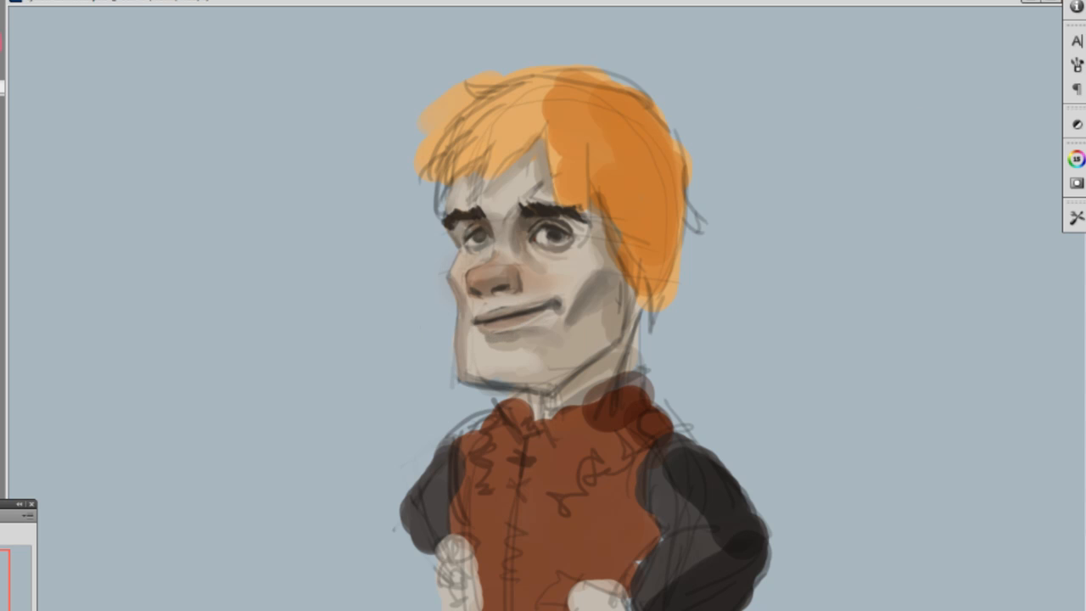
pyautogui.moveTo(480, 319); pyautogui.dragTo(493, 315)
pyautogui.keyDown('alt'); pyautogui.click(521, 308); pyautogui.keyUp('alt')
# Smooth the near cheek beside the mouth with a larger brush and a sampled skin tone
pyautogui.press(']')
pyautogui.press(']')
pyautogui.press(']')
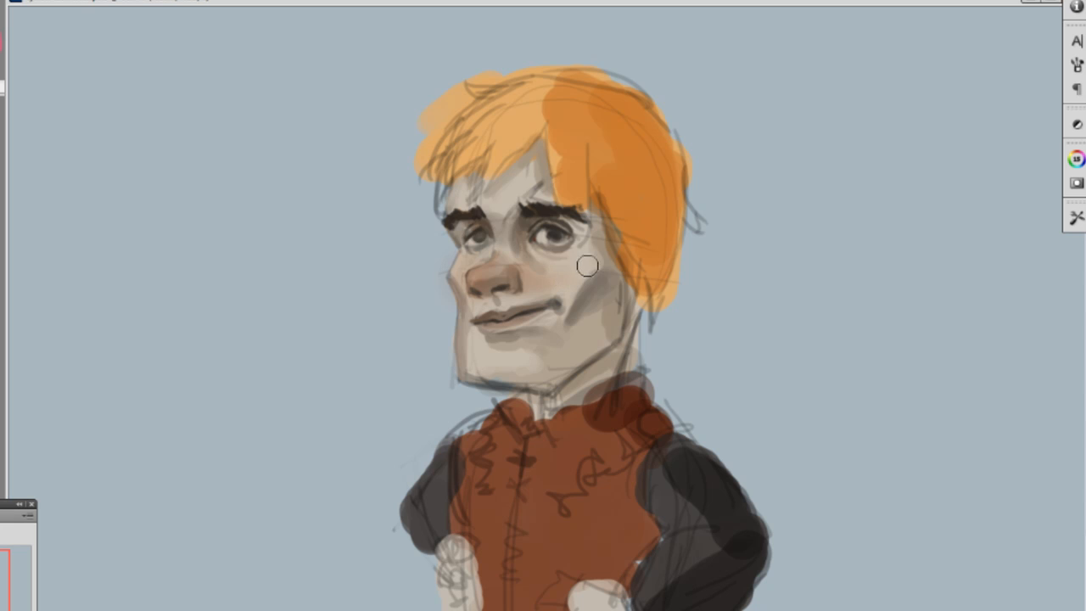
pyautogui.keyDown('alt'); pyautogui.click(586, 269); pyautogui.keyUp('alt')
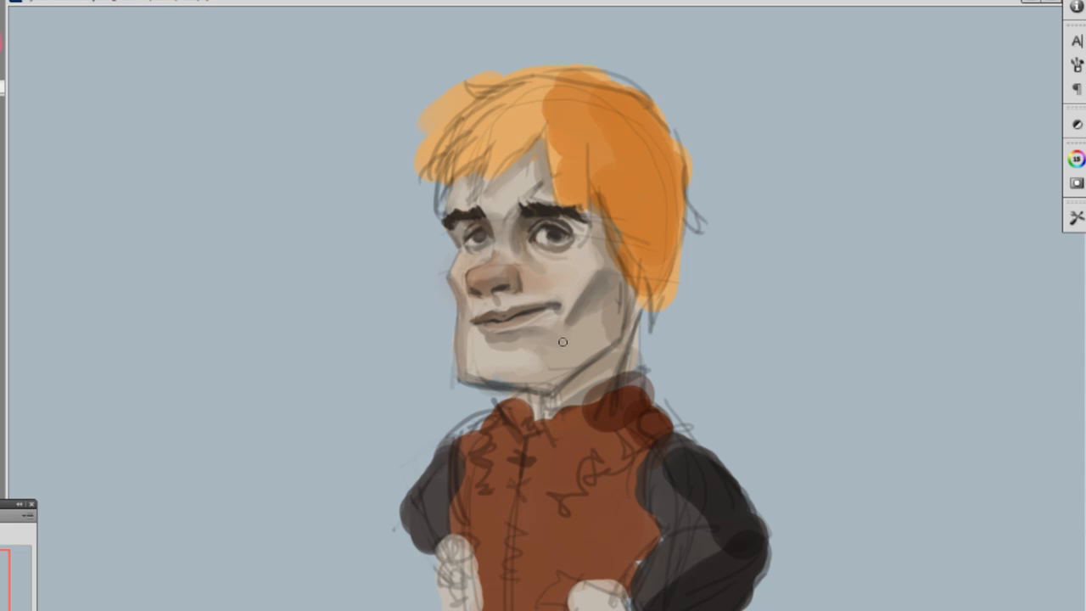
# Paint the near jaw edge and a dark shadow down the neck with a small brush
pyautogui.rightClick(598, 315)
pyautogui.doubleClick(626, 413)
pyautogui.press('[')
pyautogui.press('[')
pyautogui.moveTo(619, 336); pyautogui.dragTo(585, 359)
pyautogui.moveTo(632, 305)
pyautogui.mouseDown()
pyautogui.moveTo(626, 346)
pyautogui.moveTo(598, 379)
pyautogui.mouseUp()
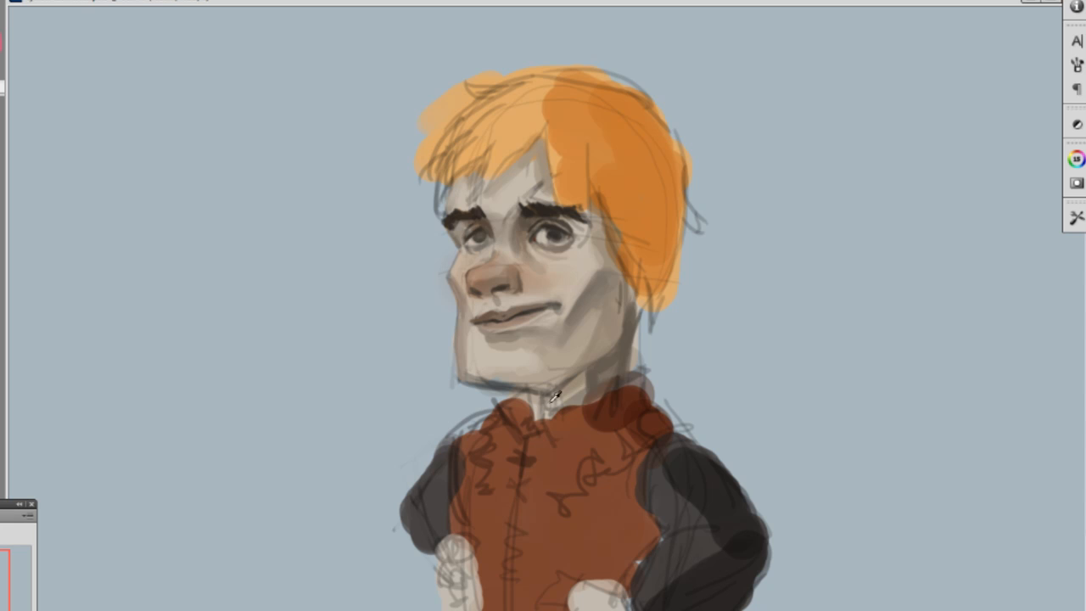
# Paint over the sketch line under the chin and blend the lower jaw with sampled skin tones
pyautogui.moveTo(468, 381)
pyautogui.mouseDown()
pyautogui.moveTo(542, 392)
pyautogui.moveTo(571, 378)
pyautogui.mouseUp()
pyautogui.moveTo(463, 381)
pyautogui.mouseDown()
pyautogui.moveTo(528, 391)
pyautogui.moveTo(515, 383)
pyautogui.mouseUp()
pyautogui.keyDown('alt'); pyautogui.click(480, 370); pyautogui.keyUp('alt')
pyautogui.keyDown('alt'); pyautogui.click(544, 378); pyautogui.keyUp('alt')
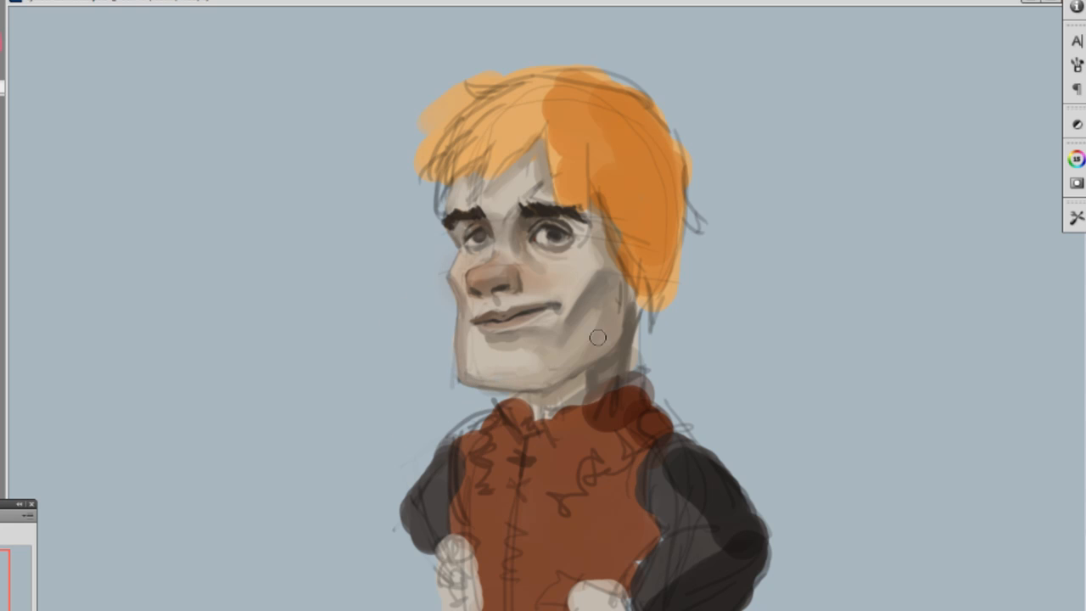
pyautogui.keyDown('alt'); pyautogui.click(465, 341); pyautogui.keyUp('alt')
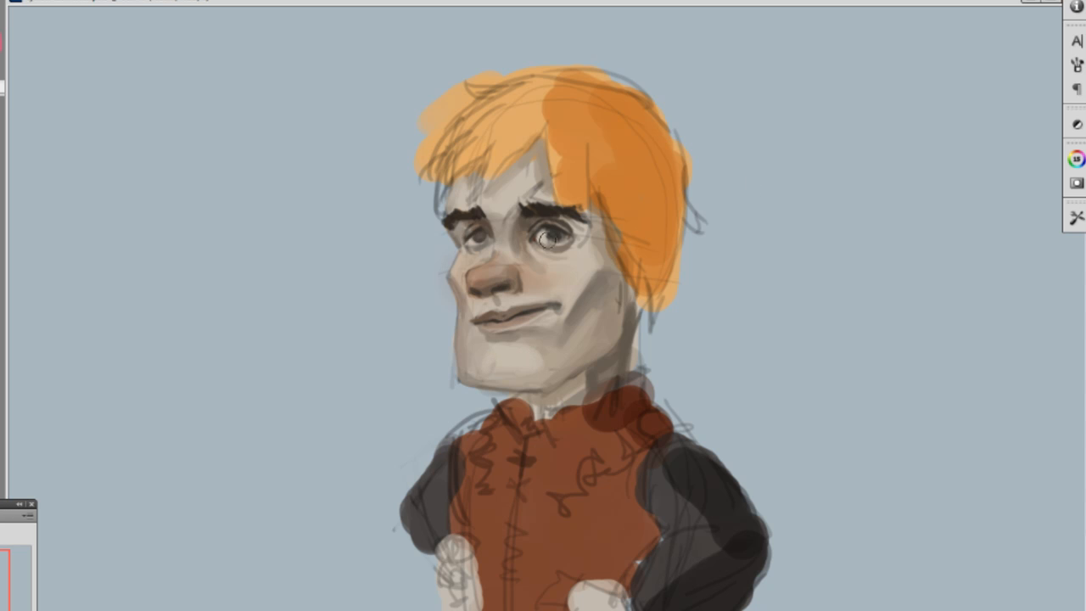
# Warm the nose and skin tones, and brush a warm glow over the hair with a much larger brush
pyautogui.keyDown('alt'); pyautogui.click(479, 273); pyautogui.keyUp('alt')
pyautogui.keyDown('alt'); pyautogui.click(495, 259); pyautogui.keyUp('alt')
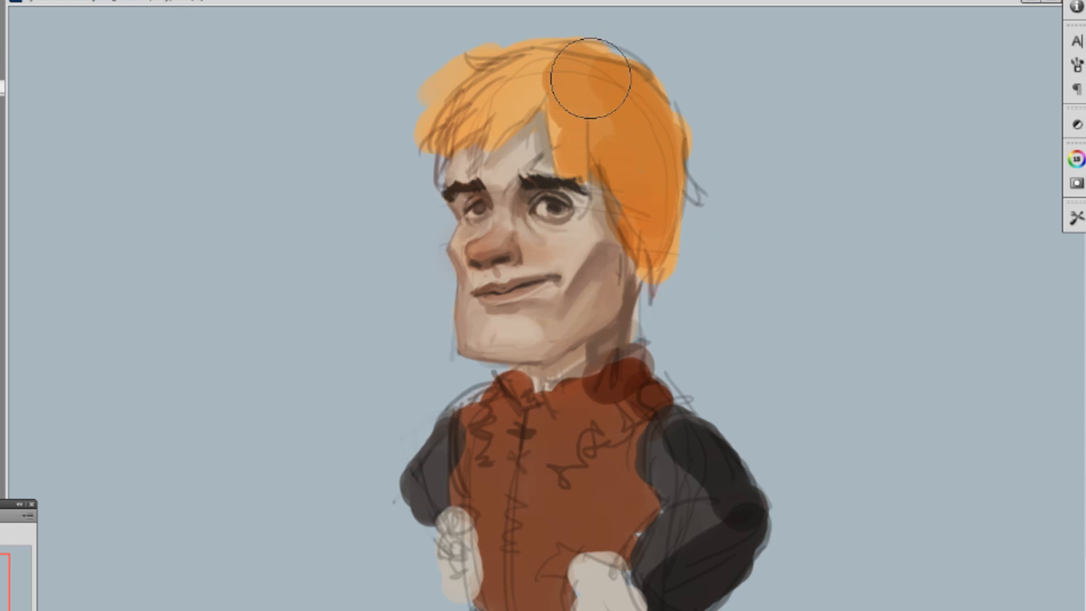
pyautogui.press(']')
pyautogui.press(']')
pyautogui.press(']')
pyautogui.click(517, 85)
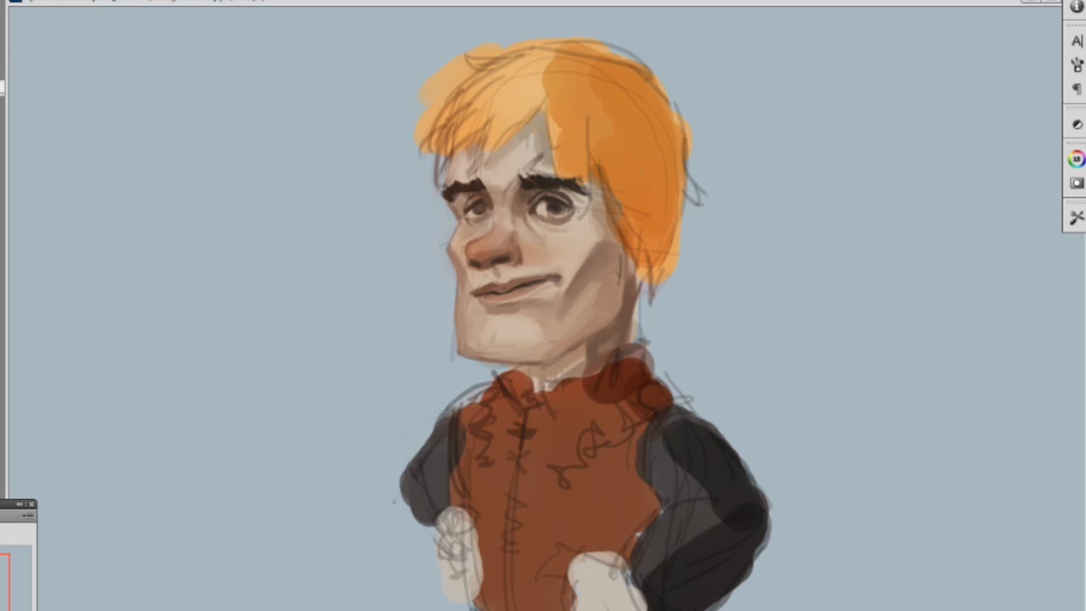
# Draw a dark diagonal scar from the forehead across the brow area toward the far cheek beside the nose
pyautogui.rightClick(638, 265)
pyautogui.click(658, 356)
pyautogui.click(506, 175)
pyautogui.moveTo(508, 192); pyautogui.dragTo(540, 156)
pyautogui.moveTo(473, 240); pyautogui.dragTo(487, 226)
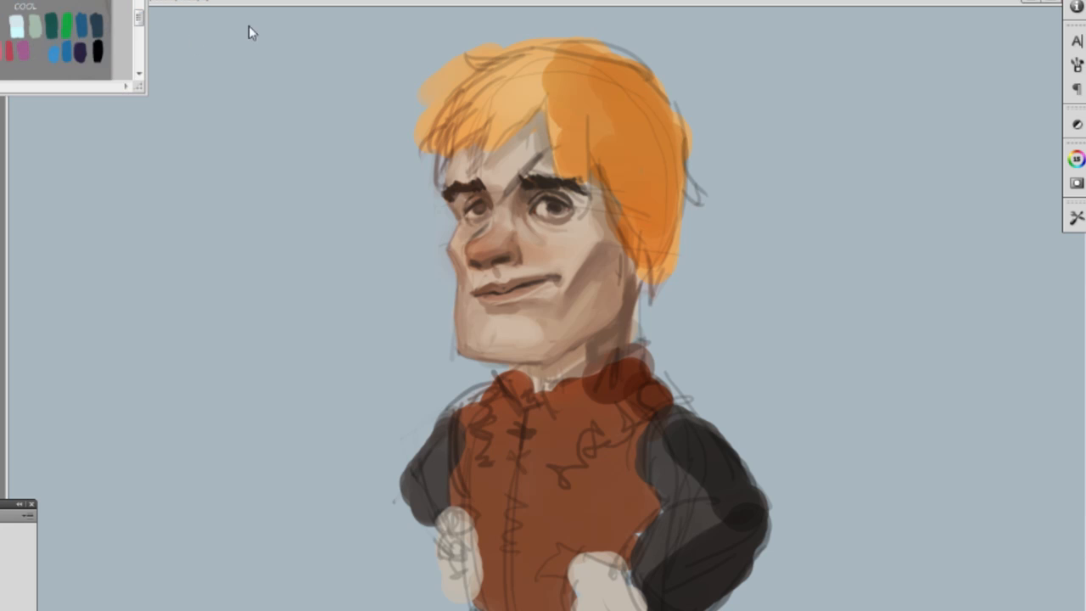
# Paint the irises of both eyes blue
pyautogui.moveTo(636, 164); pyautogui.dragTo(632, 189)
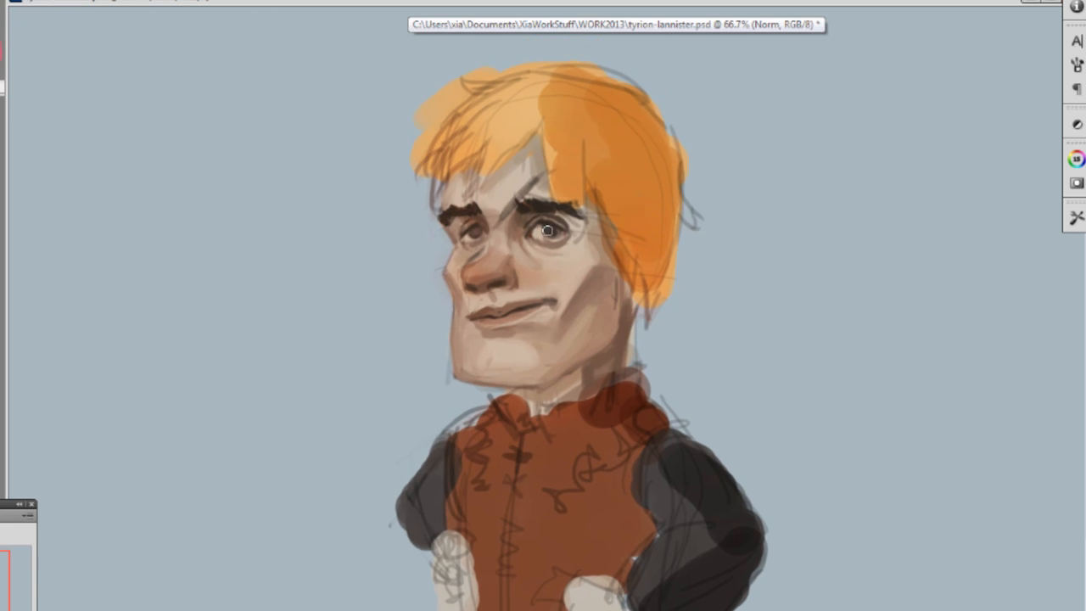
pyautogui.moveTo(554, 232); pyautogui.dragTo(550, 230)
pyautogui.press('[')
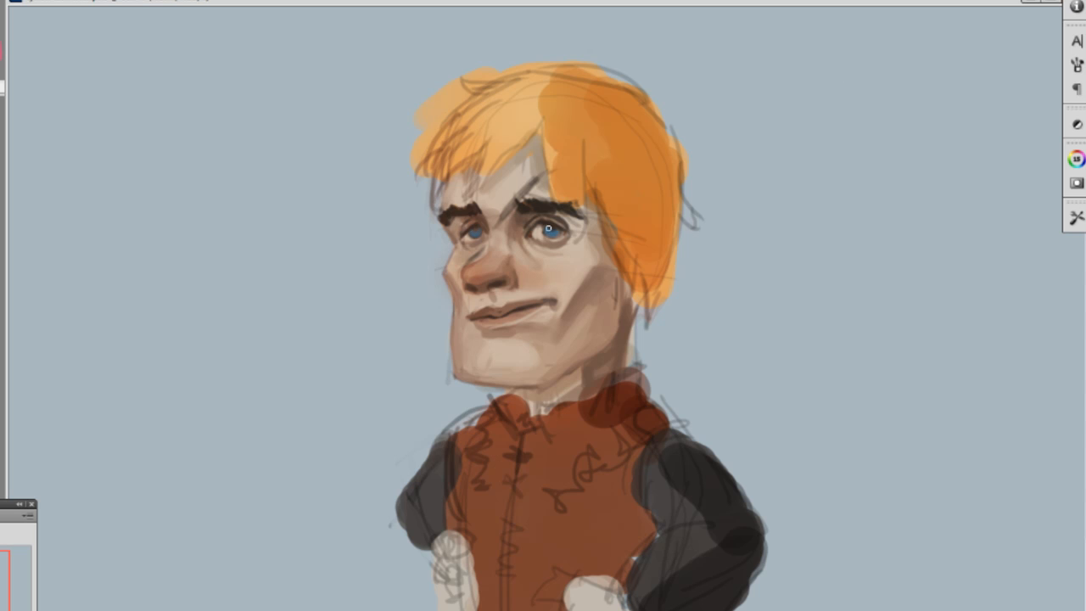
# Add a highlight to the nose tip and light blue highlights to the irises with a smaller brush
pyautogui.click(15, 1)
pyautogui.click(19, 125)
pyautogui.press('[')
pyautogui.moveTo(484, 270); pyautogui.dragTo(487, 268)
pyautogui.keyDown('alt'); pyautogui.click(508, 282); pyautogui.keyUp('alt')
pyautogui.click(544, 233)
pyautogui.moveTo(548, 239); pyautogui.dragTo(545, 237)
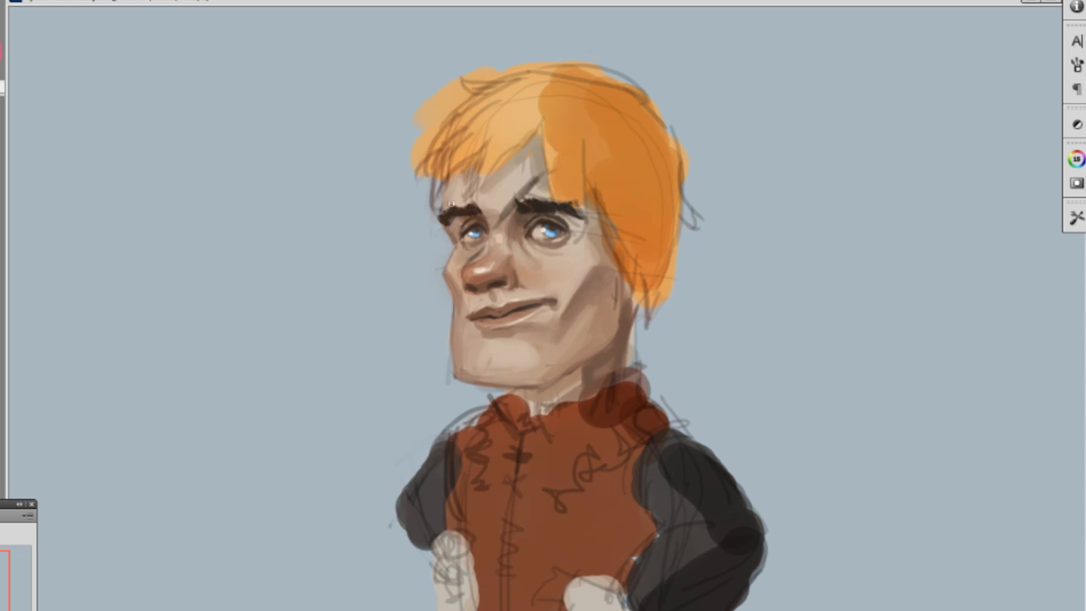
# Refine the near eyebrow and eyelid, redraw the forehead scar line and touch up the face with sampled tones
pyautogui.moveTo(537, 201); pyautogui.dragTo(576, 208)
pyautogui.keyDown('alt'); pyautogui.click(571, 224); pyautogui.keyUp('alt')
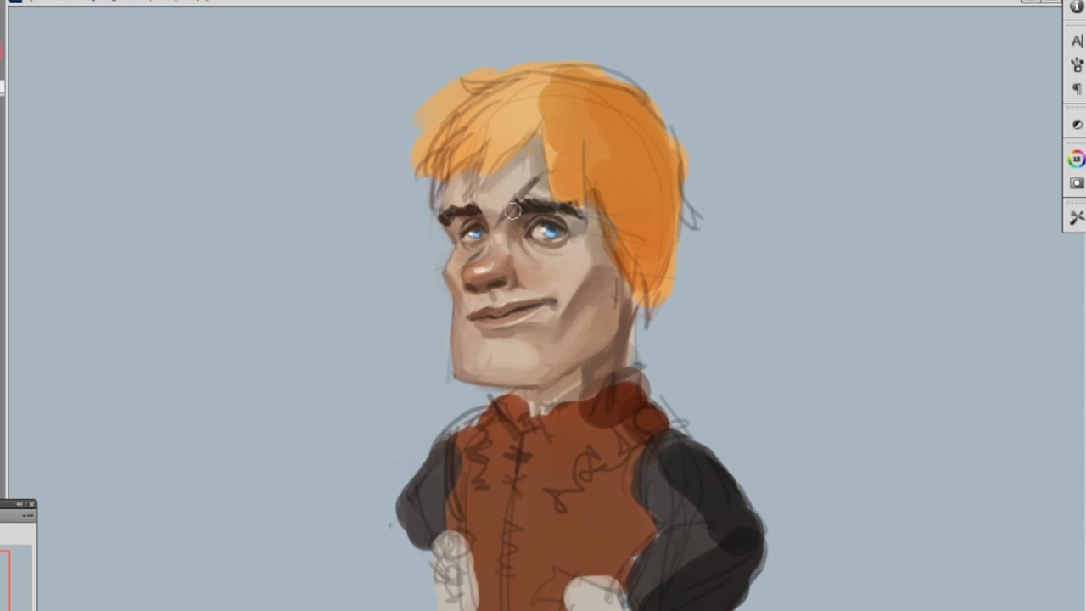
pyautogui.moveTo(545, 173); pyautogui.dragTo(528, 193)
pyautogui.keyDown('alt'); pyautogui.click(526, 316); pyautogui.keyUp('alt')
pyautogui.keyDown('alt'); pyautogui.click(475, 244); pyautogui.keyUp('alt')
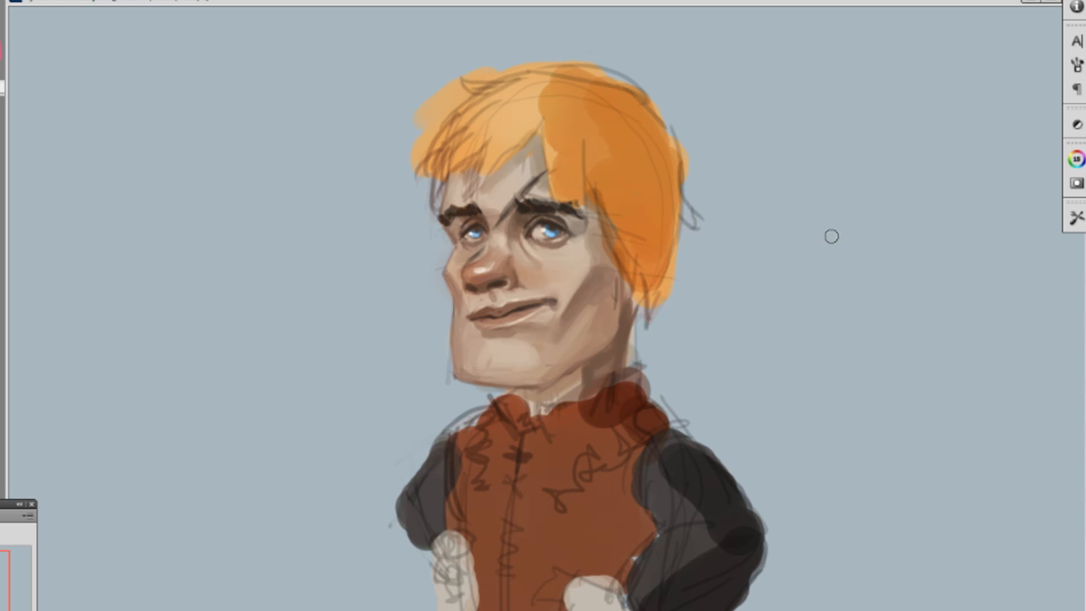
# Paint light and dark orange strands through the fringe using sampled hair colors
pyautogui.moveTo(530, 129)
pyautogui.mouseDown()
pyautogui.moveTo(542, 153)
pyautogui.moveTo(481, 187)
pyautogui.mouseUp()
pyautogui.moveTo(590, 93)
pyautogui.mouseDown()
pyautogui.moveTo(547, 78)
pyautogui.moveTo(595, 81)
pyautogui.moveTo(521, 82)
pyautogui.moveTo(559, 99)
pyautogui.moveTo(553, 136)
pyautogui.mouseUp()
pyautogui.keyDown('alt'); pyautogui.click(512, 94); pyautogui.keyUp('alt')
pyautogui.moveTo(477, 121)
pyautogui.mouseDown()
pyautogui.moveTo(497, 107)
pyautogui.moveTo(524, 114)
pyautogui.moveTo(561, 171)
pyautogui.mouseUp()
pyautogui.keyDown('alt'); pyautogui.click(514, 139); pyautogui.keyUp('alt')
pyautogui.moveTo(599, 131); pyautogui.dragTo(606, 177)
pyautogui.hotkey('ctrl', 'z')
pyautogui.moveTo(580, 129)
pyautogui.mouseDown()
pyautogui.moveTo(581, 167)
pyautogui.moveTo(594, 152)
pyautogui.moveTo(599, 188)
pyautogui.mouseUp()
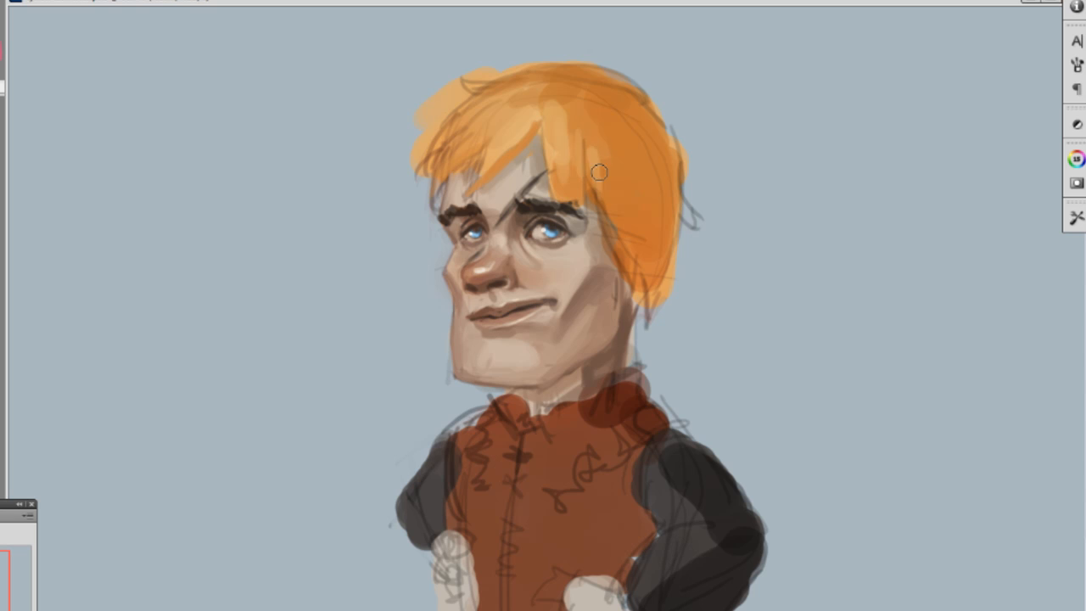
# Extend the near-side hair downward with pointed strands beside the jaw
pyautogui.keyDown('alt'); pyautogui.click(485, 151); pyautogui.keyUp('alt')
pyautogui.keyDown('alt'); pyautogui.click(505, 131); pyautogui.keyUp('alt')
pyautogui.moveTo(605, 211)
pyautogui.mouseDown()
pyautogui.moveTo(631, 251)
pyautogui.moveTo(609, 220)
pyautogui.moveTo(646, 329)
pyautogui.moveTo(643, 291)
pyautogui.moveTo(636, 317)
pyautogui.mouseUp()
pyautogui.moveTo(641, 277)
pyautogui.mouseDown()
pyautogui.moveTo(633, 299)
pyautogui.moveTo(652, 314)
pyautogui.mouseUp()
pyautogui.moveTo(671, 253); pyautogui.dragTo(665, 297)
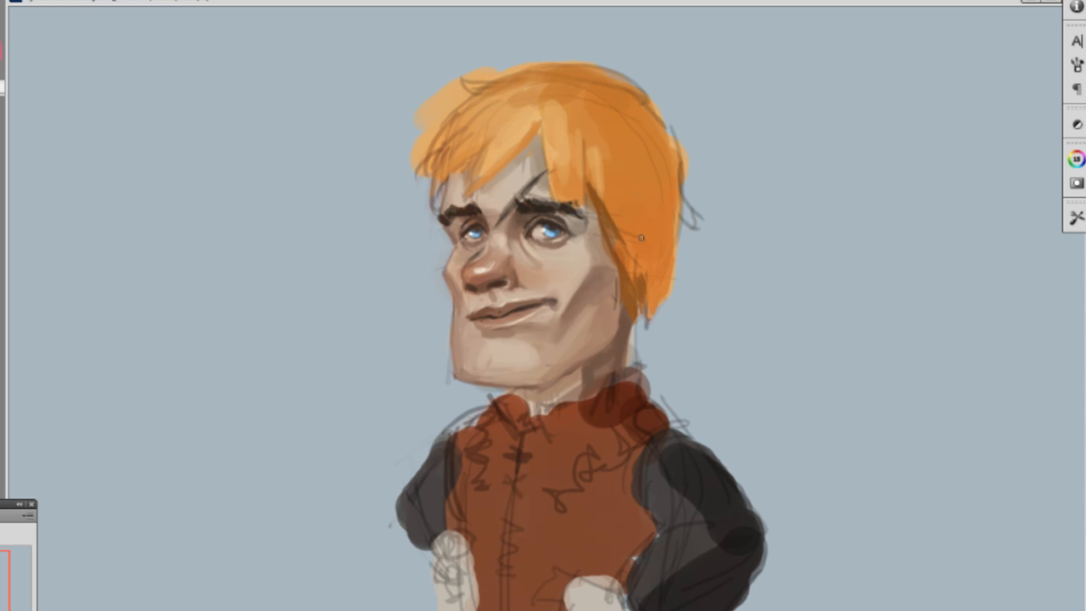
# Break up the hair's inner edge along the near temple and cheek with strokes in a sampled color
pyautogui.keyDown('alt'); pyautogui.click(626, 266); pyautogui.keyUp('alt')
pyautogui.moveTo(622, 263); pyautogui.dragTo(623, 287)
pyautogui.moveTo(620, 266); pyautogui.dragTo(613, 295)
pyautogui.moveTo(606, 214); pyautogui.dragTo(612, 265)
# Darken the outer contour and crown of the hair with an enlarged brush and sample the hair color
pyautogui.hotkey('ctrl', 'shift', 'd')
pyautogui.hotkey('ctrl', 'h')
pyautogui.press(']')
pyautogui.press(']')
pyautogui.press(']')
pyautogui.press(']')
pyautogui.press(']')
pyautogui.moveTo(692, 171); pyautogui.dragTo(665, 300)
pyautogui.hotkey('ctrl', 'z')
pyautogui.moveTo(669, 128)
pyautogui.mouseDown()
pyautogui.moveTo(671, 192)
pyautogui.moveTo(638, 240)
pyautogui.moveTo(656, 203)
pyautogui.moveTo(625, 96)
pyautogui.moveTo(639, 84)
pyautogui.moveTo(586, 81)
pyautogui.mouseUp()
pyautogui.keyDown('alt'); pyautogui.click(623, 147); pyautogui.keyUp('alt')
# Paint thin strands through the near side of the hair with a reduced brush
pyautogui.press('[')
pyautogui.press('[')
pyautogui.press('[')
pyautogui.press('[')
pyautogui.press('[')
pyautogui.moveTo(624, 205); pyautogui.dragTo(636, 241)
pyautogui.moveTo(623, 187)
pyautogui.mouseDown()
pyautogui.moveTo(631, 238)
pyautogui.moveTo(633, 196)
pyautogui.mouseUp()
pyautogui.moveTo(611, 118)
pyautogui.mouseDown()
pyautogui.moveTo(660, 194)
pyautogui.moveTo(640, 138)
pyautogui.moveTo(630, 137)
pyautogui.mouseUp()
# Add fine strands at the crown of the hair using sampled orange tones
pyautogui.keyDown('alt'); pyautogui.click(588, 102); pyautogui.keyUp('alt')
pyautogui.moveTo(617, 93)
pyautogui.mouseDown()
pyautogui.moveTo(581, 96)
pyautogui.moveTo(589, 77)
pyautogui.mouseUp()
pyautogui.keyDown('alt'); pyautogui.click(638, 121); pyautogui.keyUp('alt')
pyautogui.moveTo(638, 122); pyautogui.dragTo(647, 134)
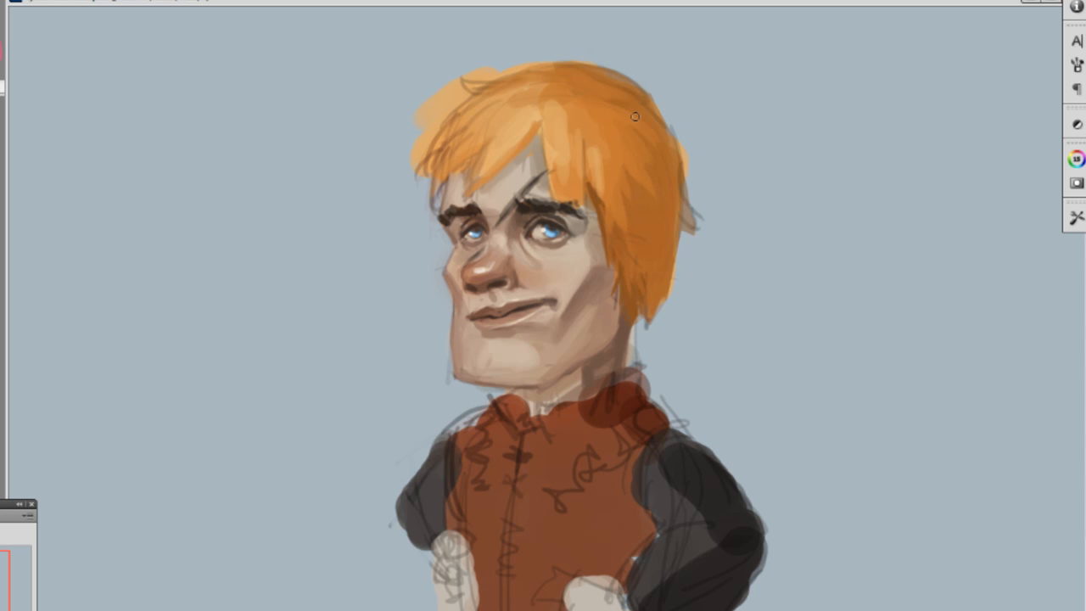
# Paint out the stray sketch lines behind the head and add jagged hair tips along the back edge
pyautogui.moveTo(700, 239)
pyautogui.mouseDown()
pyautogui.moveTo(688, 224)
pyautogui.moveTo(693, 231)
pyautogui.mouseUp()
pyautogui.keyDown('alt'); pyautogui.click(676, 168); pyautogui.keyUp('alt')
pyautogui.moveTo(677, 143); pyautogui.dragTo(697, 225)
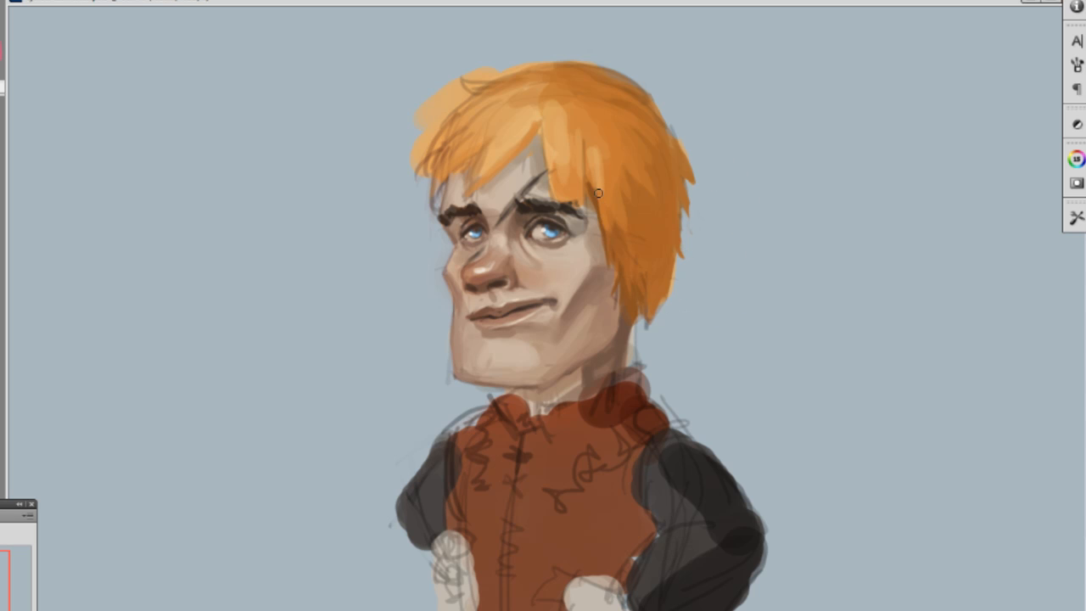
# Break the fringe over the forehead into pointed strands using sampled orange tones
pyautogui.moveTo(587, 140)
pyautogui.mouseDown()
pyautogui.moveTo(584, 202)
pyautogui.moveTo(571, 155)
pyautogui.moveTo(557, 200)
pyautogui.mouseUp()
pyautogui.keyDown('alt'); pyautogui.click(564, 149); pyautogui.keyUp('alt')
pyautogui.keyDown('alt'); pyautogui.click(547, 188); pyautogui.keyUp('alt')
pyautogui.moveTo(546, 122); pyautogui.dragTo(538, 178)
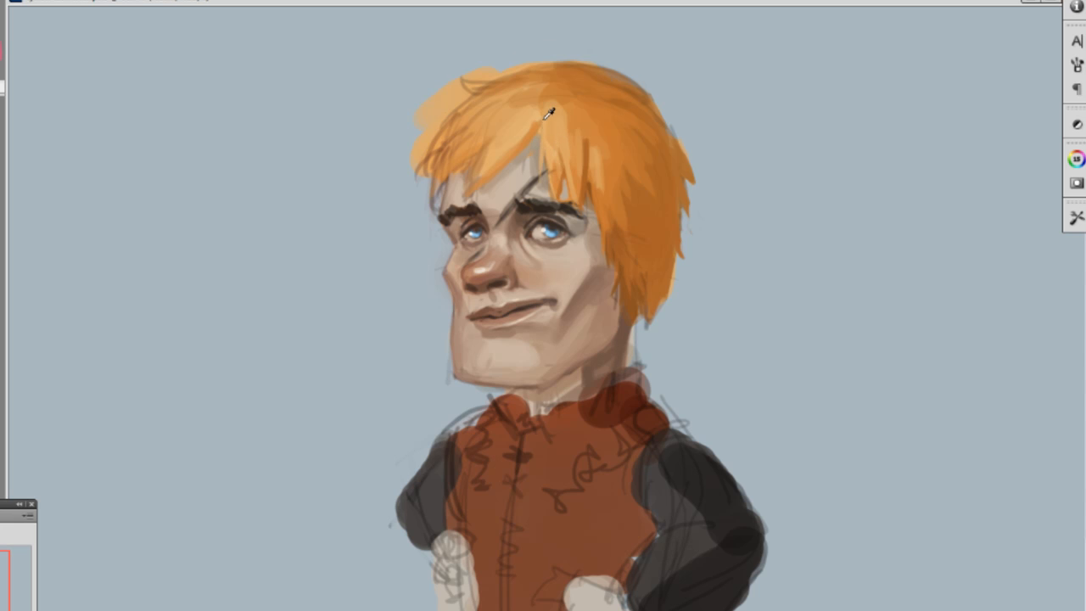
# Extend thin jagged strands along the front edge of the hair above the far brow and reshape its outline
pyautogui.moveTo(484, 151); pyautogui.dragTo(469, 185)
pyautogui.moveTo(436, 194); pyautogui.dragTo(423, 216)
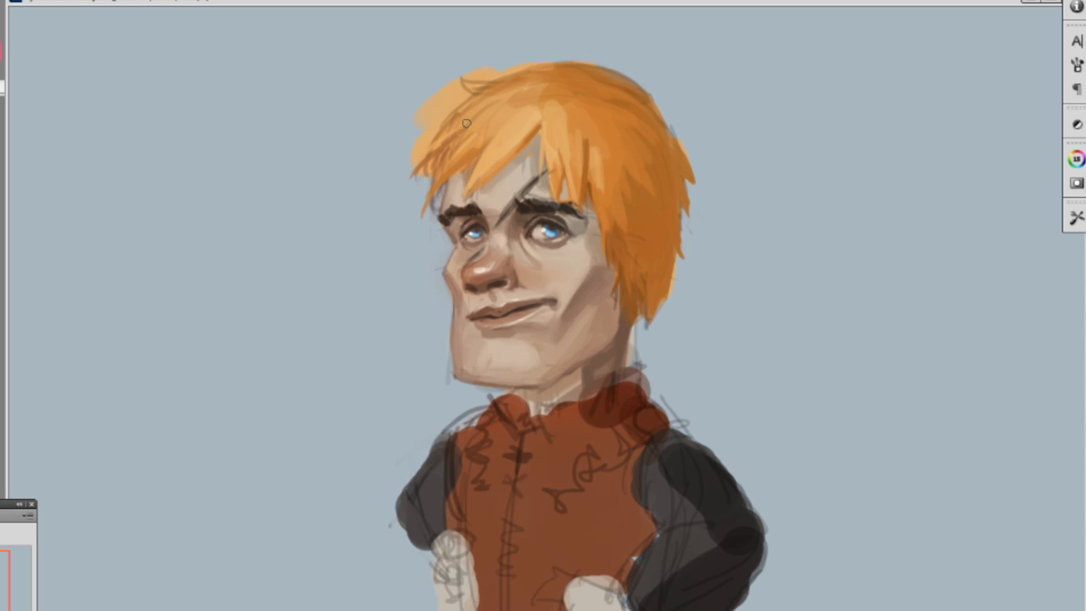
pyautogui.keyDown('alt'); pyautogui.click(429, 168); pyautogui.keyUp('alt')
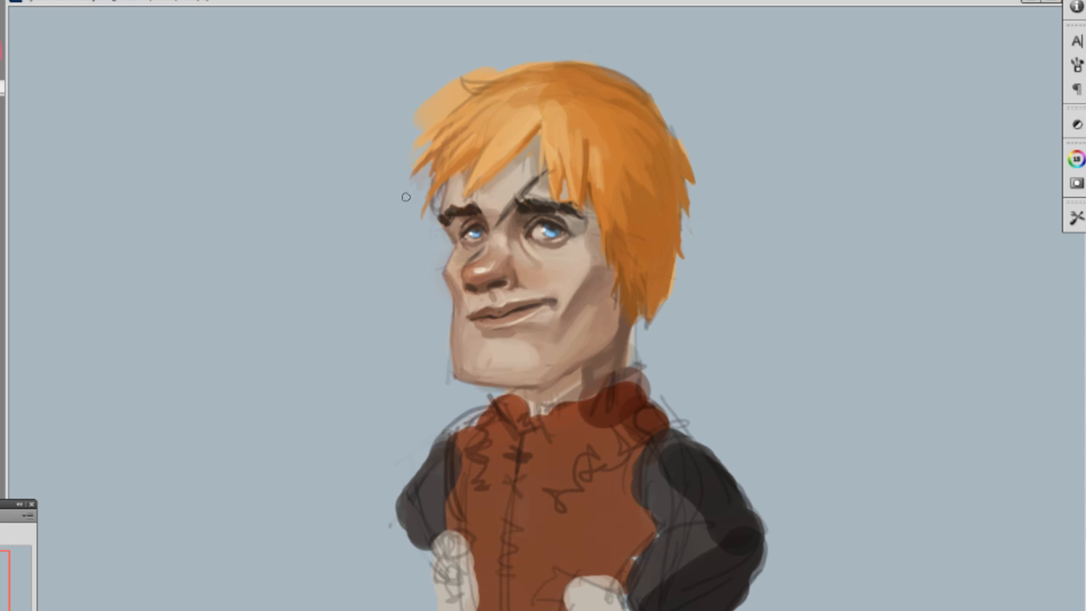
pyautogui.keyDown('alt'); pyautogui.click(437, 144); pyautogui.keyUp('alt')
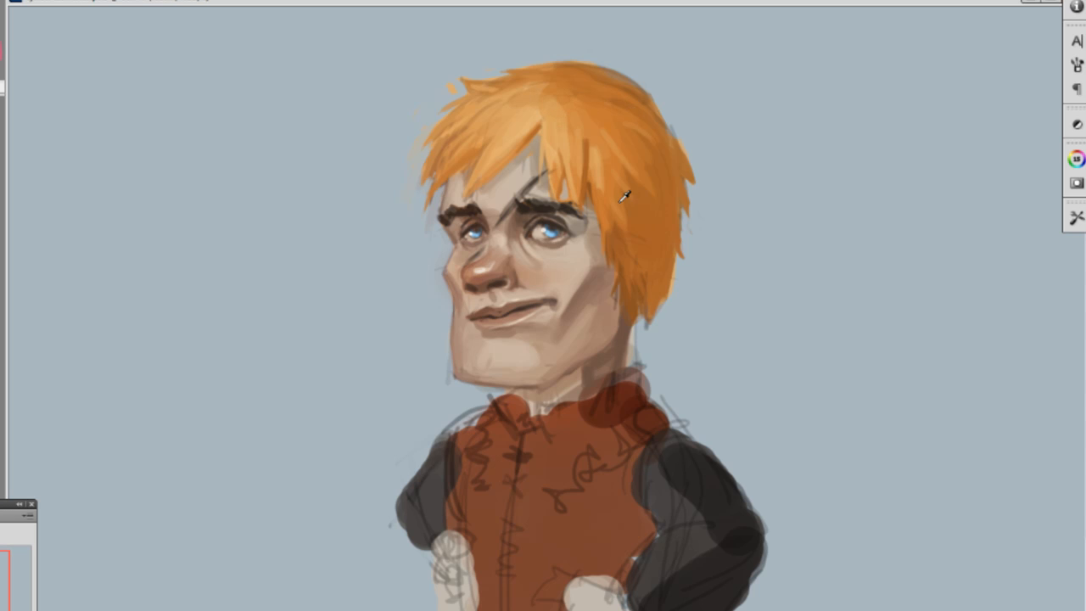
# Darken the back of the hair with sampled orange and pull fine tips down over the nape
pyautogui.keyDown('alt'); pyautogui.click(646, 181); pyautogui.keyUp('alt')
pyautogui.moveTo(648, 95); pyautogui.dragTo(672, 131)
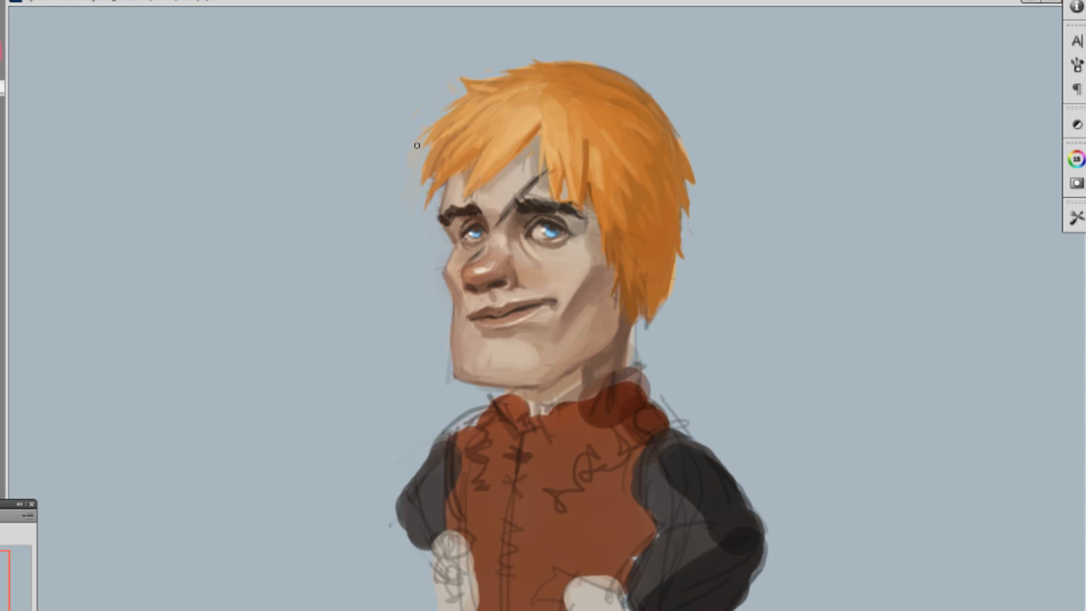
pyautogui.moveTo(677, 200)
pyautogui.mouseDown()
pyautogui.moveTo(668, 297)
pyautogui.moveTo(641, 345)
pyautogui.mouseUp()
pyautogui.moveTo(635, 305); pyautogui.dragTo(632, 343)
pyautogui.moveTo(644, 289); pyautogui.dragTo(643, 321)
# Paint the raised jacket collar in sampled reddish brown over the sketch lines
pyautogui.keyDown('alt'); pyautogui.click(562, 420); pyautogui.keyUp('alt')
pyautogui.moveTo(571, 412)
pyautogui.mouseDown()
pyautogui.moveTo(611, 385)
pyautogui.moveTo(600, 384)
pyautogui.moveTo(637, 396)
pyautogui.moveTo(605, 412)
pyautogui.moveTo(637, 416)
pyautogui.moveTo(627, 445)
pyautogui.moveTo(638, 396)
pyautogui.mouseUp()
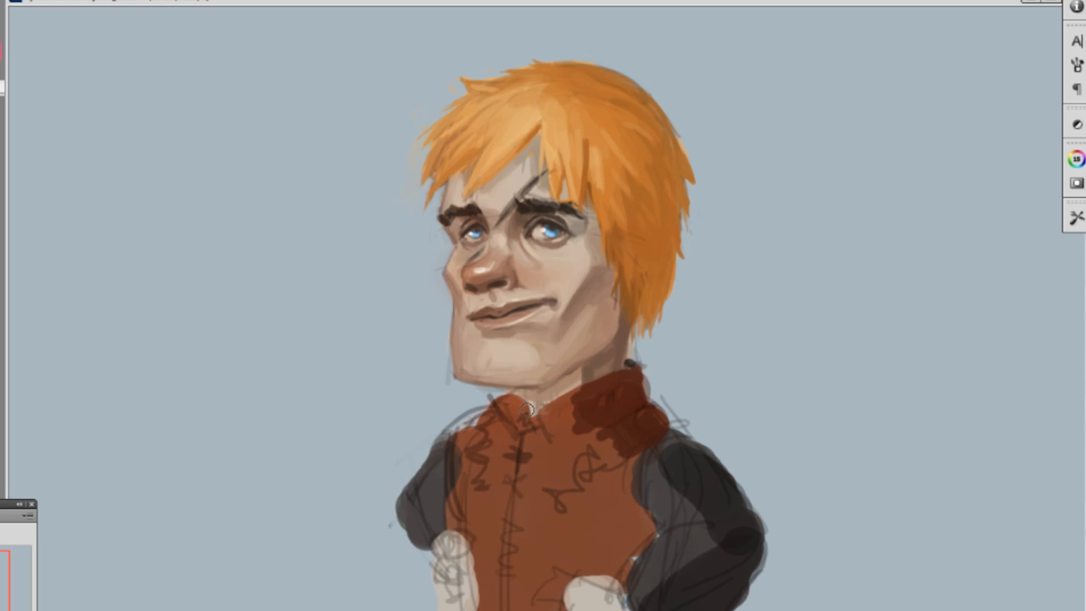
pyautogui.keyDown('alt'); pyautogui.click(558, 417); pyautogui.keyUp('alt')
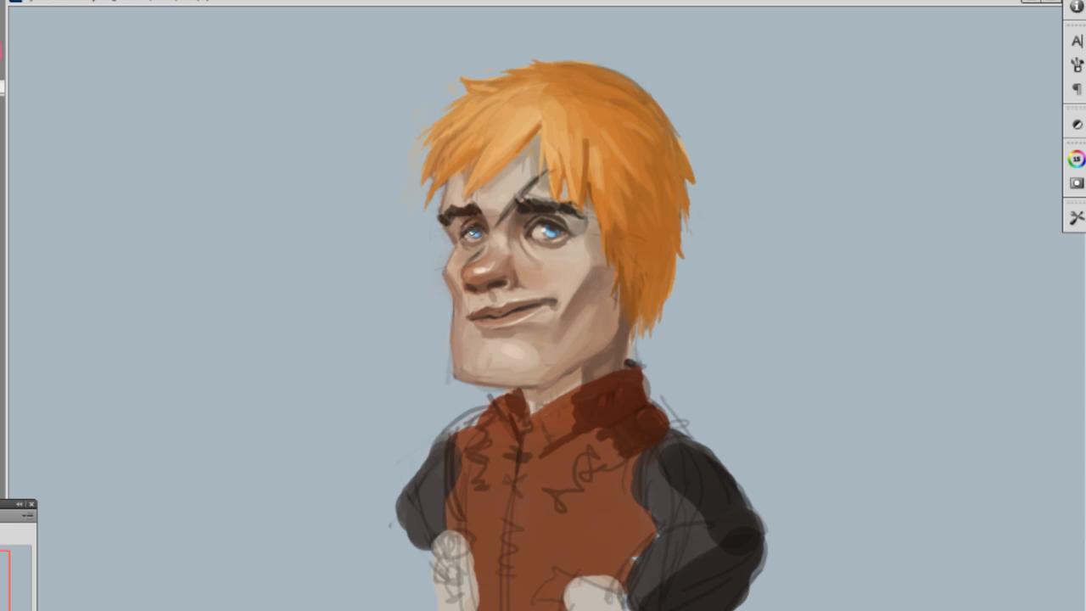
# Block in the near hand on the hip with the skin tone sampled from the jaw
pyautogui.moveTo(667, 353); pyautogui.dragTo(655, 275)
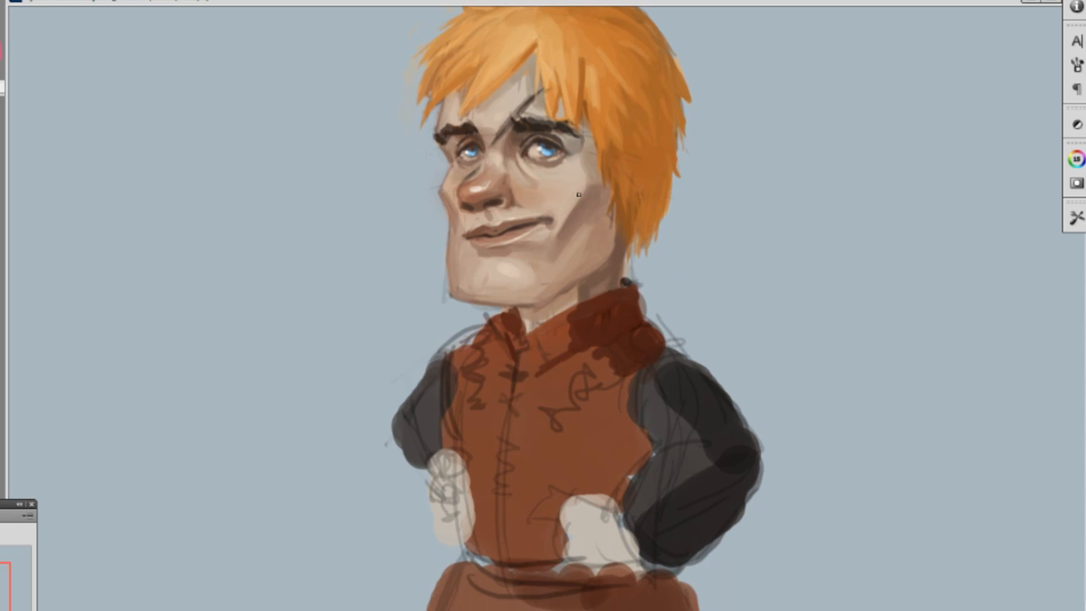
pyautogui.hotkey('ctrl', '0')
pyautogui.keyDown('alt'); pyautogui.click(597, 265); pyautogui.keyUp('alt')
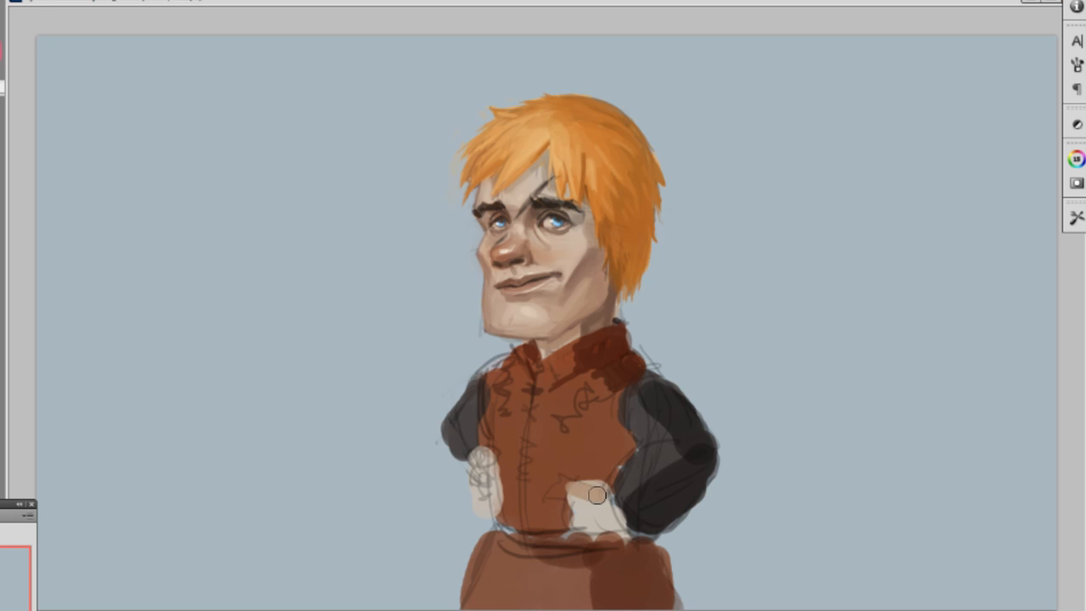
pyautogui.moveTo(597, 501)
pyautogui.mouseDown()
pyautogui.moveTo(586, 517)
pyautogui.moveTo(607, 518)
pyautogui.moveTo(563, 479)
pyautogui.moveTo(581, 492)
pyautogui.moveTo(567, 490)
pyautogui.moveTo(573, 520)
pyautogui.moveTo(618, 524)
pyautogui.mouseUp()
pyautogui.hotkey('ctrl', 'alt', 'z')
pyautogui.hotkey('ctrl', 'alt', 'z')
pyautogui.hotkey('ctrl', 'alt', 'z')
pyautogui.hotkey('ctrl', 'shift', 'z')
pyautogui.hotkey('ctrl', 'shift', 'z')
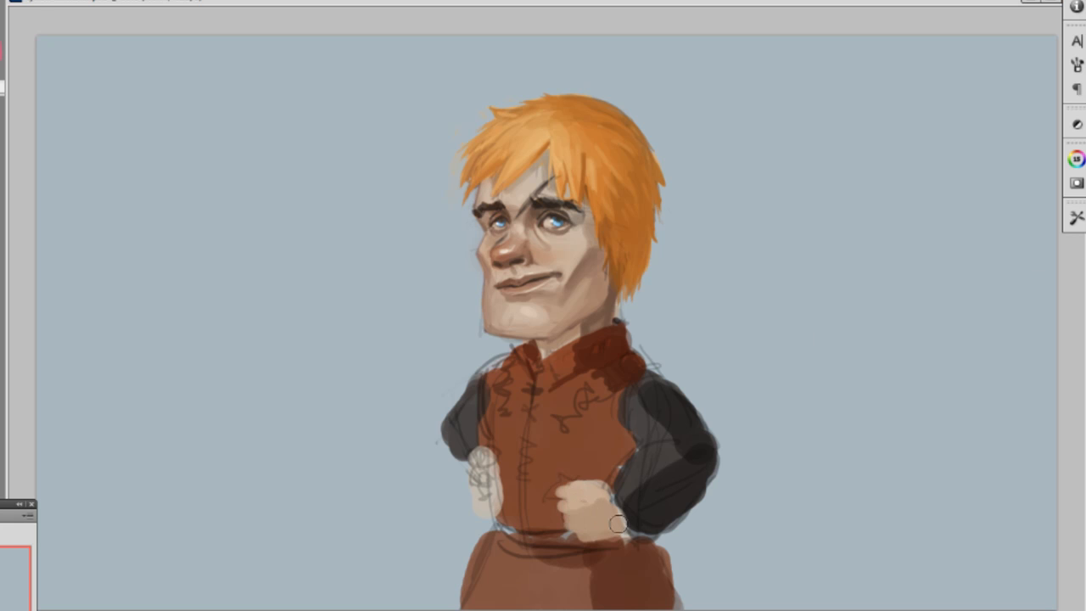
pyautogui.moveTo(586, 483)
pyautogui.mouseDown()
pyautogui.moveTo(581, 512)
pyautogui.moveTo(580, 497)
pyautogui.moveTo(604, 506)
pyautogui.moveTo(576, 521)
pyautogui.mouseUp()
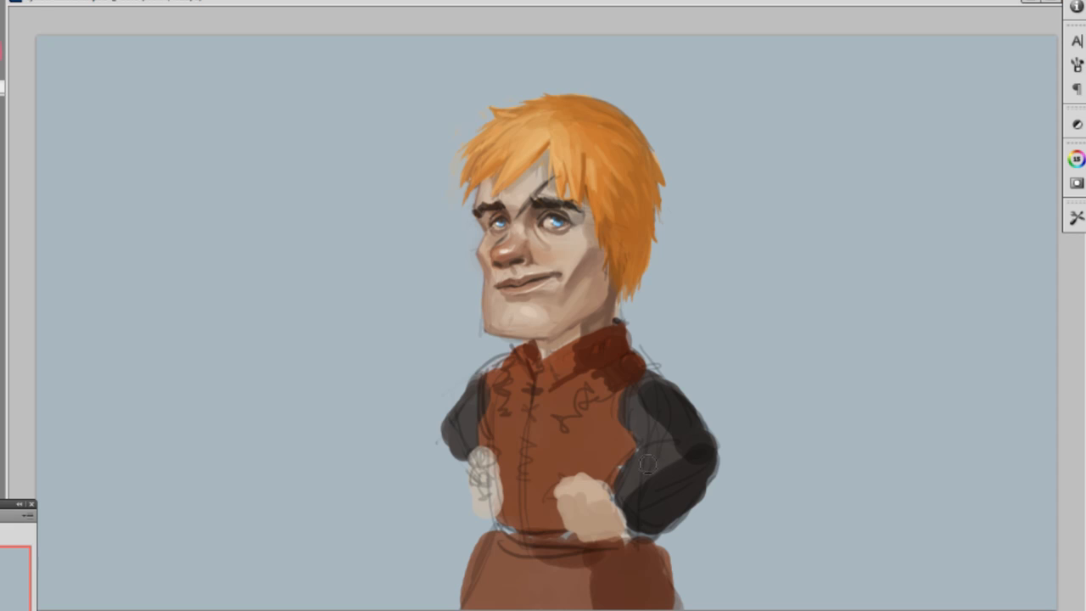
pyautogui.moveTo(567, 485)
pyautogui.mouseDown()
pyautogui.moveTo(567, 533)
pyautogui.moveTo(620, 493)
pyautogui.mouseUp()
# Cut back the near hand's silhouette with the vest's sampled browns to shape its inner edge
pyautogui.keyDown('alt'); pyautogui.click(602, 503); pyautogui.keyUp('alt')
pyautogui.keyDown('alt'); pyautogui.click(628, 534); pyautogui.keyUp('alt')
pyautogui.keyDown('alt'); pyautogui.click(608, 502); pyautogui.keyUp('alt')
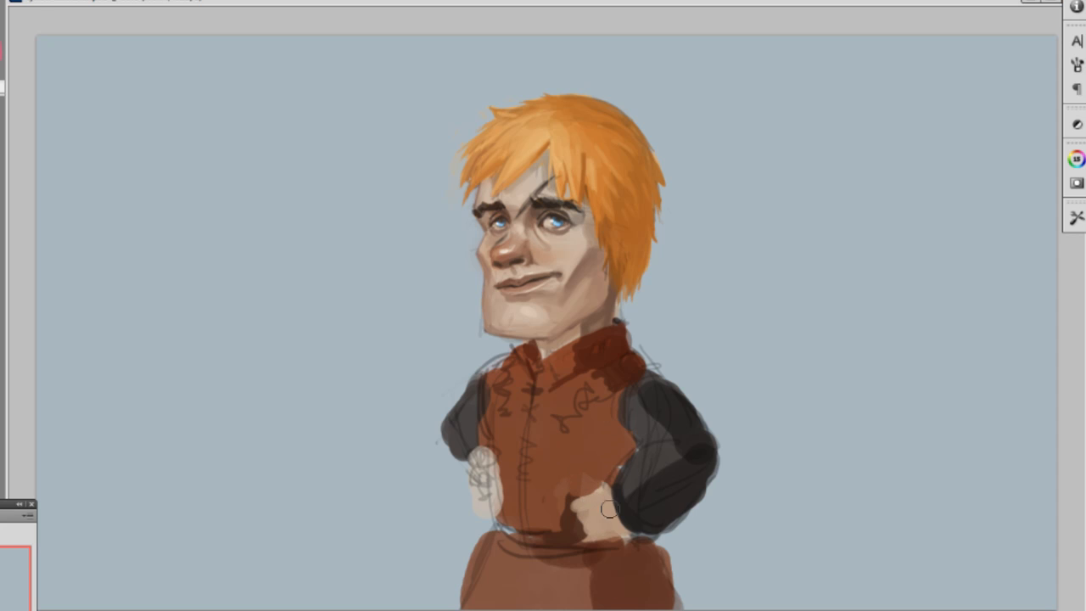
pyautogui.moveTo(613, 492)
pyautogui.mouseDown()
pyautogui.moveTo(635, 521)
pyautogui.moveTo(618, 518)
pyautogui.moveTo(600, 538)
pyautogui.mouseUp()
pyautogui.keyDown('alt'); pyautogui.click(574, 514); pyautogui.keyUp('alt')
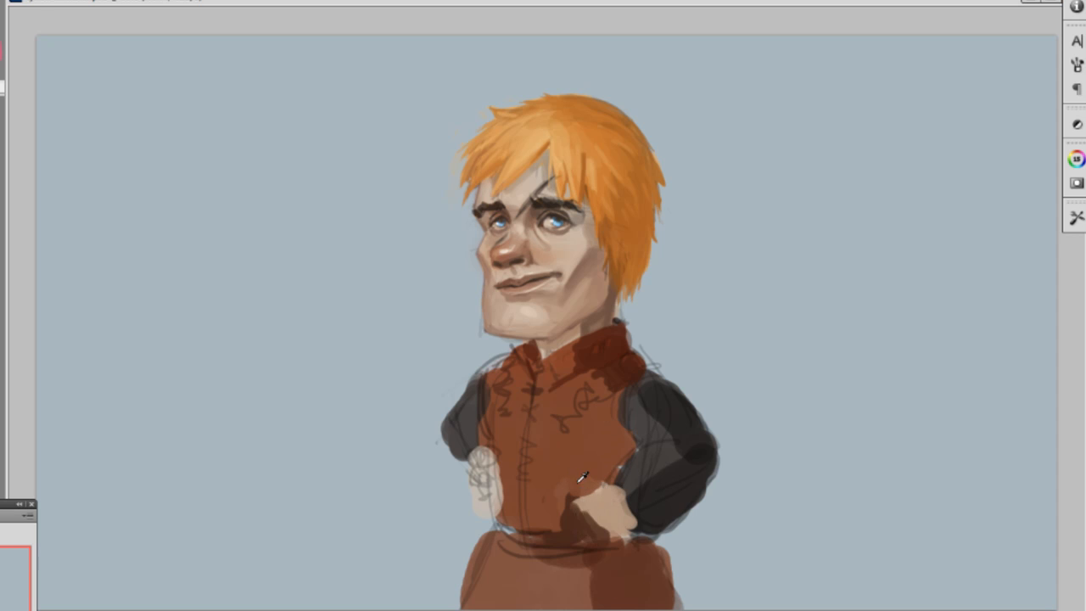
pyautogui.keyDown('alt'); pyautogui.click(577, 481); pyautogui.keyUp('alt')
pyautogui.moveTo(569, 502); pyautogui.dragTo(584, 525)
# Paint the near hand's separate fingers, alternating sampled skin tone with the vest brown in the gaps
pyautogui.keyDown('alt'); pyautogui.click(629, 481); pyautogui.keyUp('alt')
pyautogui.moveTo(630, 492)
pyautogui.mouseDown()
pyautogui.moveTo(640, 517)
pyautogui.moveTo(596, 481)
pyautogui.mouseUp()
pyautogui.keyDown('alt'); pyautogui.click(619, 481); pyautogui.keyUp('alt')
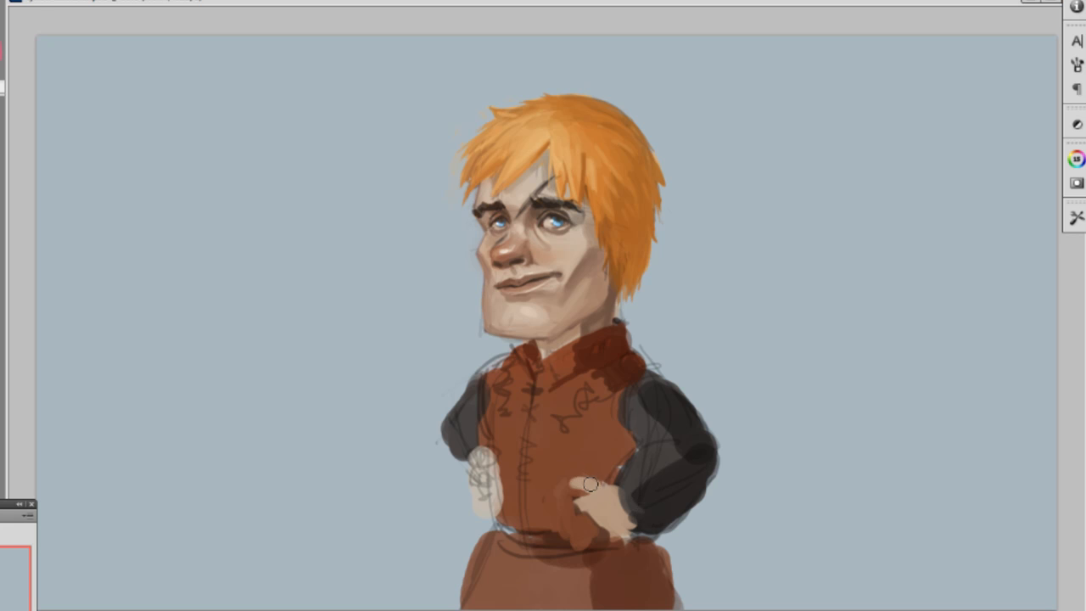
pyautogui.keyDown('alt'); pyautogui.click(569, 494); pyautogui.keyUp('alt')
pyautogui.moveTo(574, 495)
pyautogui.mouseDown()
pyautogui.moveTo(591, 502)
pyautogui.moveTo(577, 507)
pyautogui.moveTo(602, 497)
pyautogui.moveTo(576, 529)
pyautogui.moveTo(588, 540)
pyautogui.moveTo(573, 528)
pyautogui.moveTo(629, 540)
pyautogui.mouseUp()
pyautogui.keyDown('alt'); pyautogui.click(601, 502); pyautogui.keyUp('alt')
pyautogui.keyDown('alt'); pyautogui.click(604, 529); pyautogui.keyUp('alt')
pyautogui.keyDown('alt'); pyautogui.click(567, 543); pyautogui.keyUp('alt')
# Darken the near sleeve's cuff edge at the wrist and repaint the border between the sleeve and vest
pyautogui.keyDown('alt'); pyautogui.click(635, 507); pyautogui.keyUp('alt')
pyautogui.moveTo(621, 489)
pyautogui.mouseDown()
pyautogui.moveTo(639, 521)
pyautogui.moveTo(623, 497)
pyautogui.moveTo(621, 438)
pyautogui.moveTo(620, 473)
pyautogui.mouseUp()
pyautogui.keyDown('alt'); pyautogui.click(635, 389); pyautogui.keyUp('alt')
pyautogui.hotkey('ctrl', 'z')
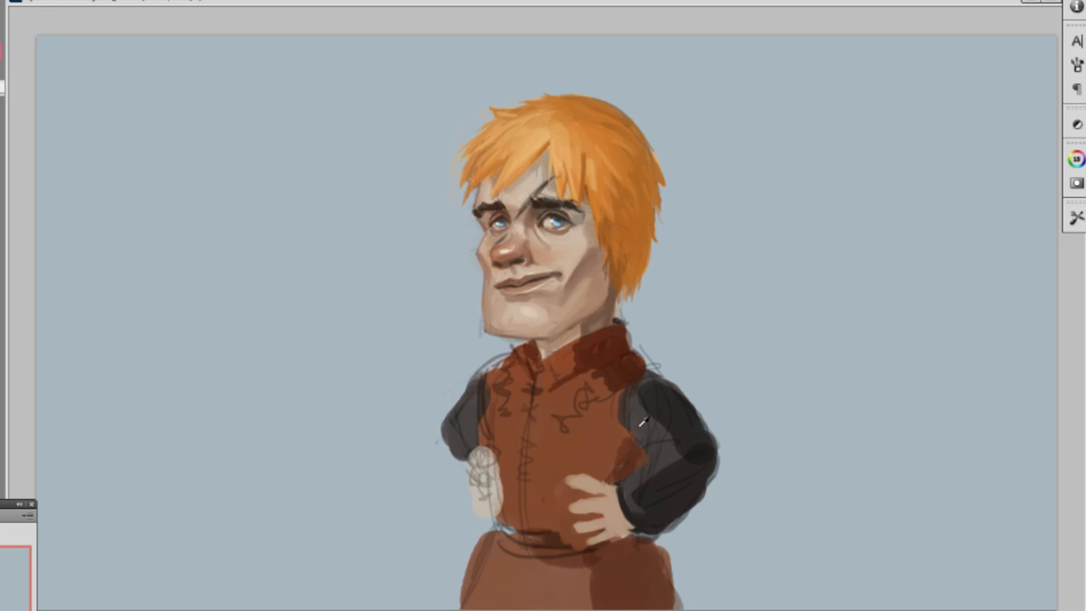
pyautogui.keyDown('alt'); pyautogui.click(651, 428); pyautogui.keyUp('alt')
pyautogui.moveTo(631, 418)
pyautogui.mouseDown()
pyautogui.moveTo(647, 448)
pyautogui.moveTo(635, 452)
pyautogui.moveTo(649, 461)
pyautogui.moveTo(634, 452)
pyautogui.moveTo(629, 407)
pyautogui.mouseUp()
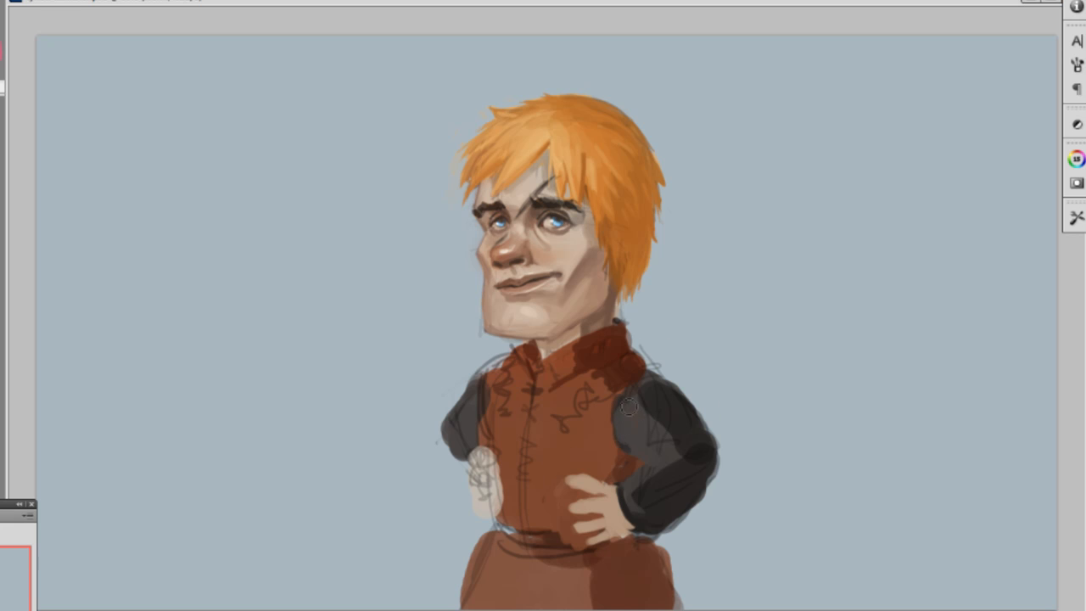
# Load the figure's outline as a selection, clear the stray smudges and sketch lines outside it, and deselect
pyautogui.hotkey('ctrl', '+')
pyautogui.moveTo(682, 274)
pyautogui.mouseDown()
pyautogui.moveTo(669, 336)
pyautogui.moveTo(693, 330)
pyautogui.mouseUp()
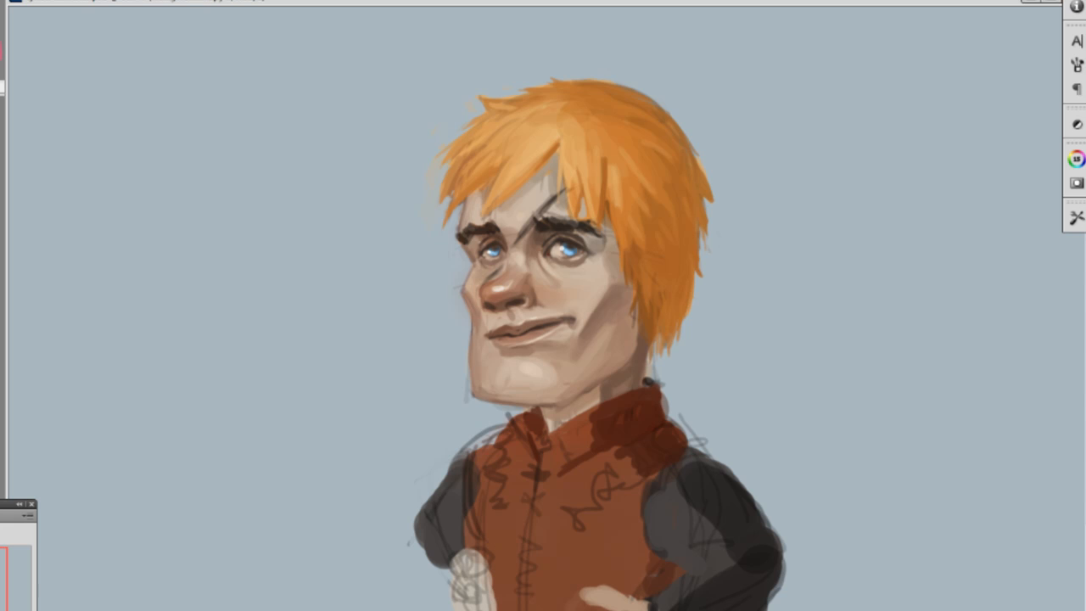
pyautogui.hotkey('ctrl', 'shift', 'd')
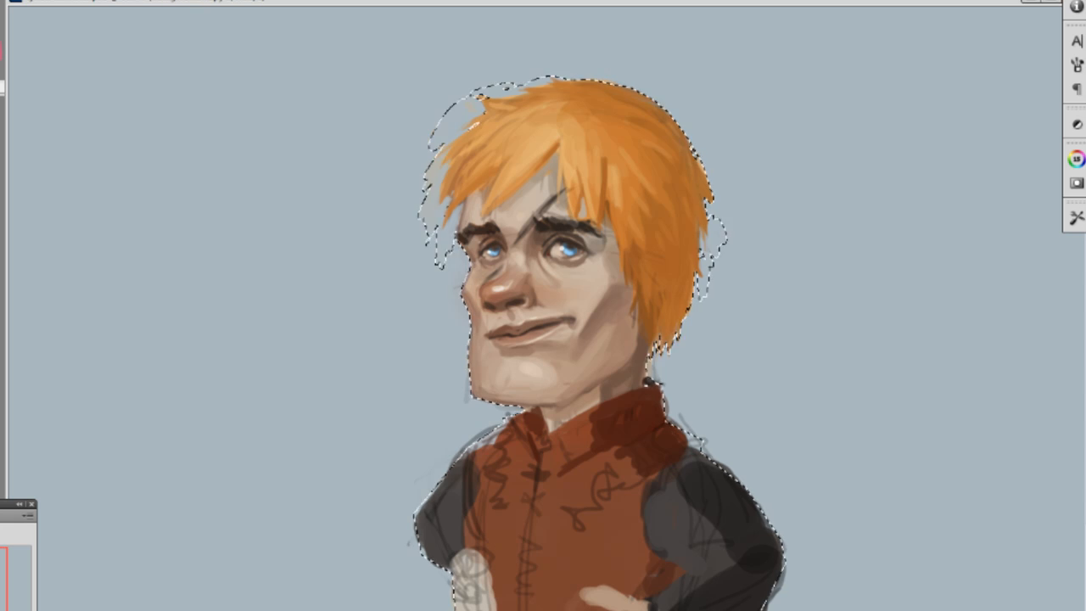
pyautogui.hotkey('ctrl', 'd')
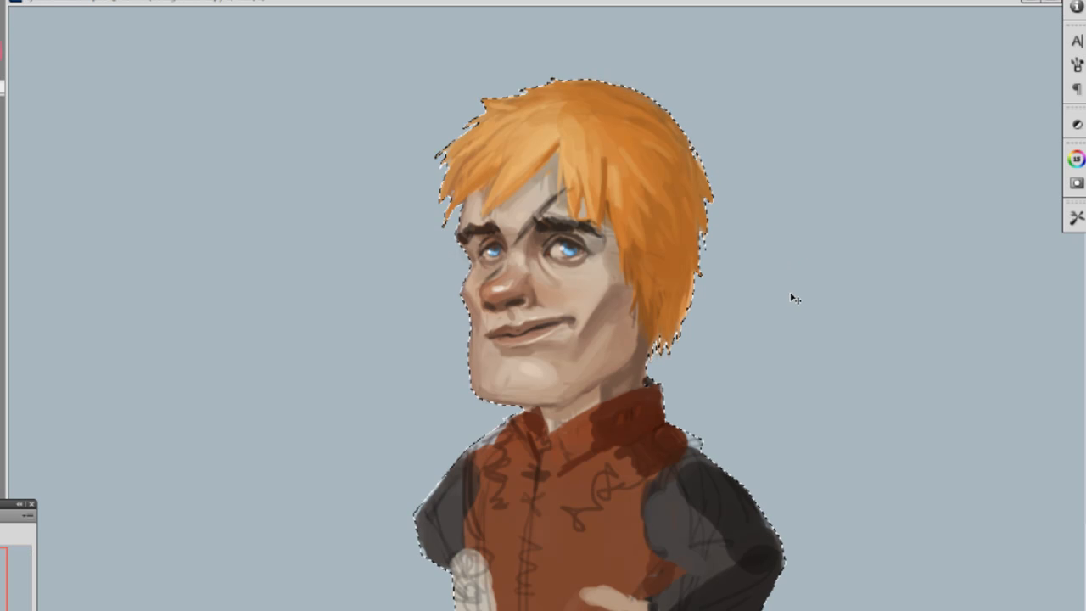
pyautogui.hotkey('ctrl', 'd')
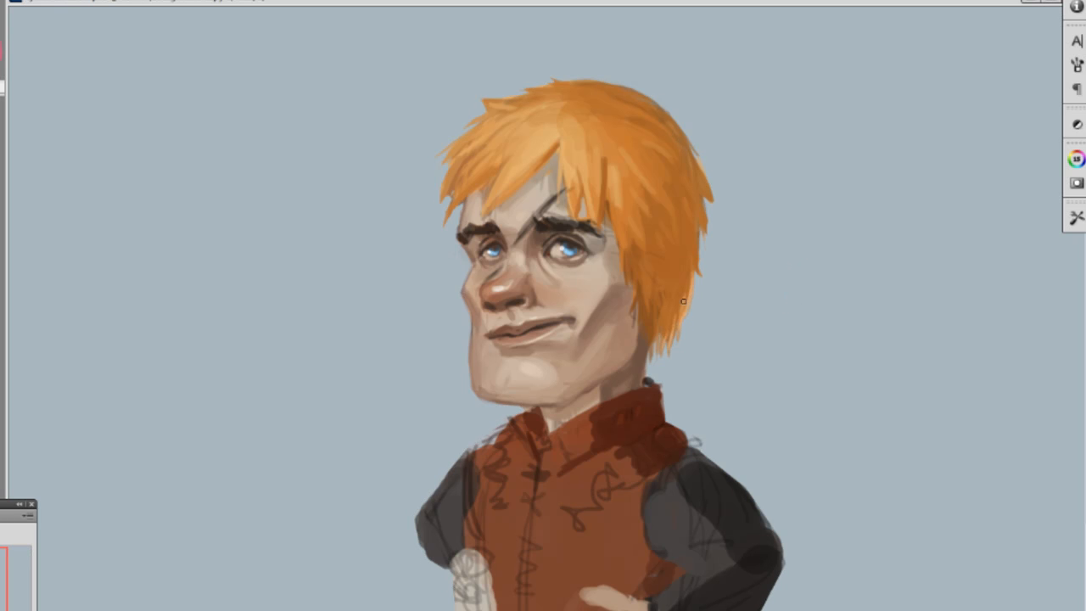
# Pick another brush preset, adjust its size and brush soft tone along the back contour of the hair
pyautogui.rightClick(684, 250)
pyautogui.click(788, 412)
pyautogui.click(699, 256)
pyautogui.press('[')
pyautogui.press('[')
pyautogui.press('[')
pyautogui.press('[')
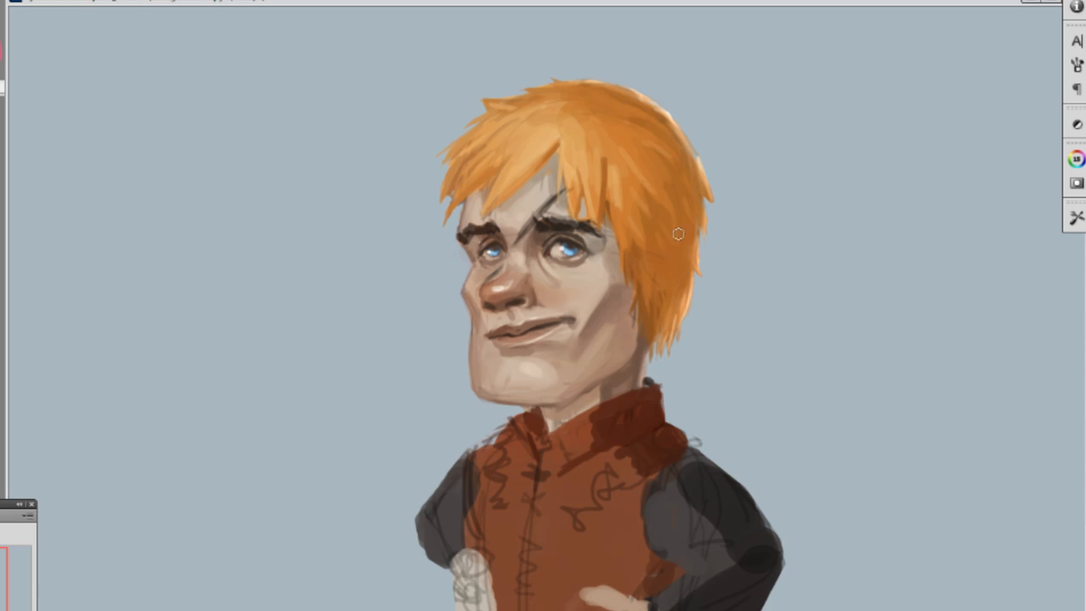
pyautogui.press(']')
pyautogui.press(']')
pyautogui.moveTo(691, 222); pyautogui.dragTo(676, 311)
pyautogui.moveTo(684, 151); pyautogui.dragTo(706, 215)
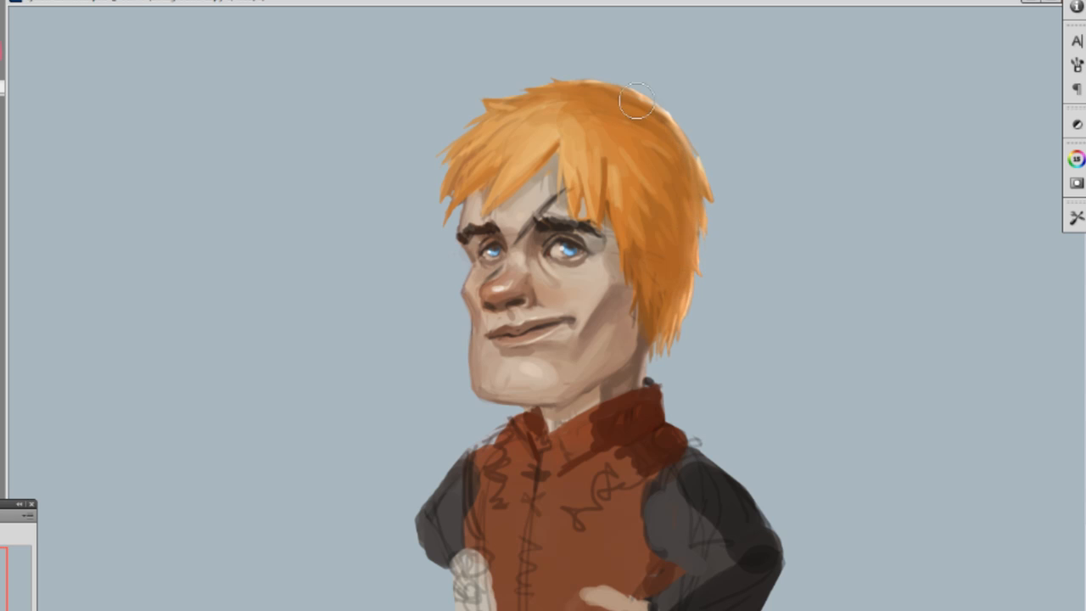
# Brush along the back edge of the collar with a reduced brush
pyautogui.moveTo(655, 402); pyautogui.dragTo(668, 421)
pyautogui.press('[')
pyautogui.press('[')
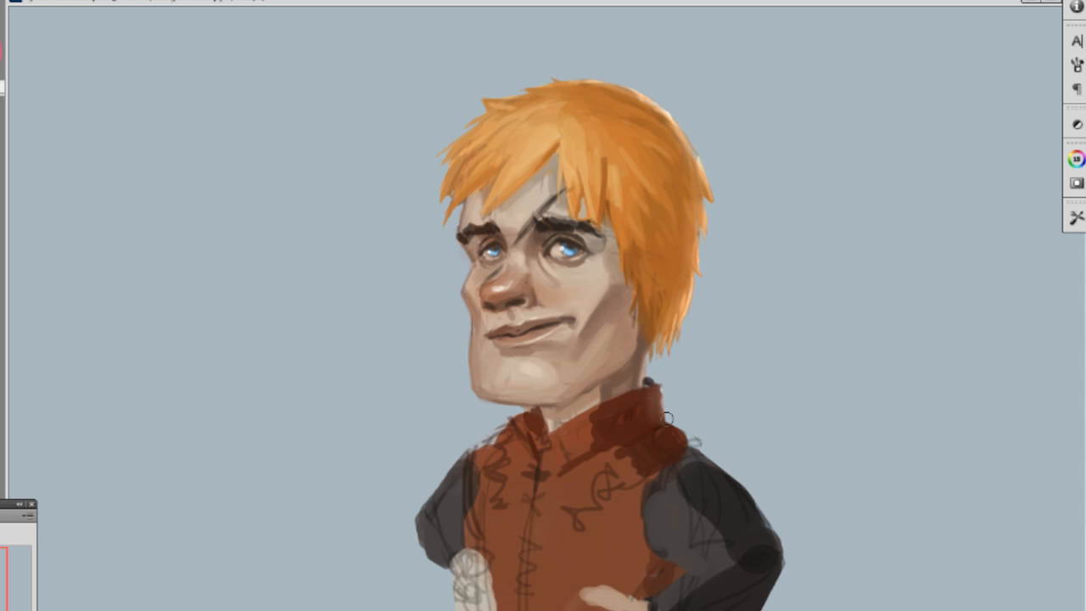
pyautogui.moveTo(655, 382); pyautogui.dragTo(666, 416)
pyautogui.hotkey('ctrl', 'h')
pyautogui.hotkey('ctrl', 'h')
# Switch the brush preset and add fine pointed tips along the back edge of the hair in sampled orange
pyautogui.keyDown('alt'); pyautogui.click(671, 116); pyautogui.keyUp('alt')
pyautogui.rightClick(677, 124)
pyautogui.doubleClick(704, 227)
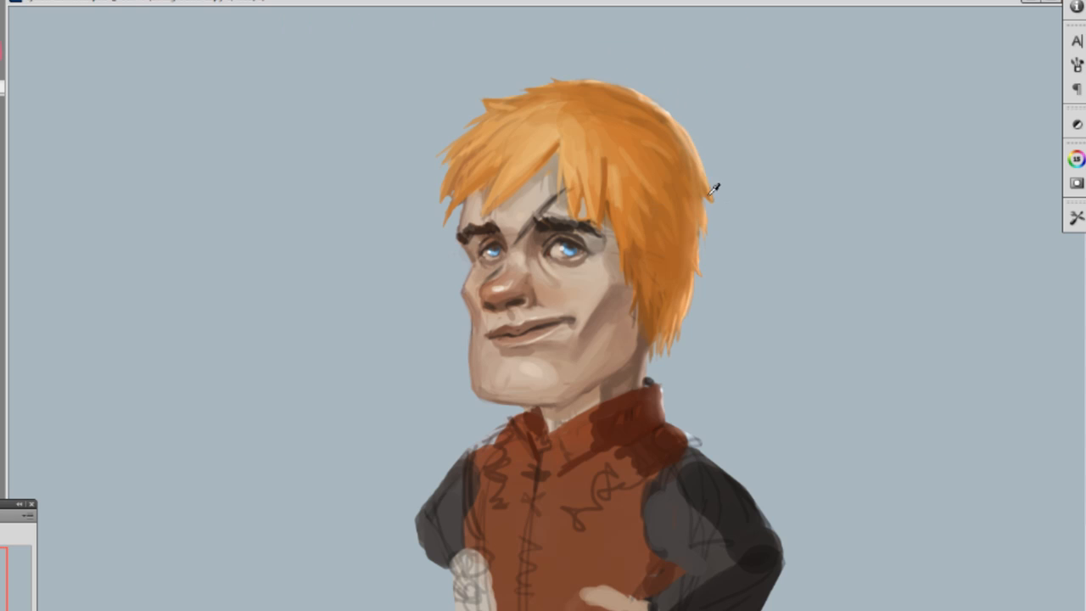
pyautogui.moveTo(708, 196); pyautogui.dragTo(717, 211)
pyautogui.moveTo(693, 244); pyautogui.dragTo(697, 259)
pyautogui.moveTo(694, 216); pyautogui.dragTo(699, 239)
pyautogui.moveTo(699, 187); pyautogui.dragTo(701, 211)
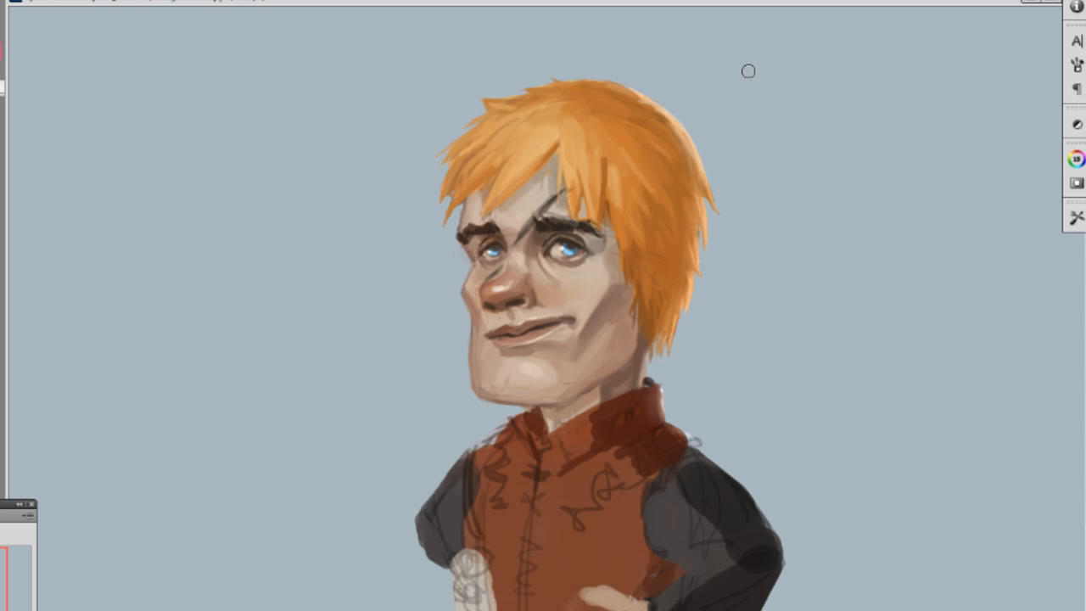
# Shade the forehead under the fringe parting and the temple beside the hair with a much smaller brush
pyautogui.press('e')
pyautogui.press('[')
pyautogui.press('[')
pyautogui.press('[')
pyautogui.press('[')
pyautogui.press('[')
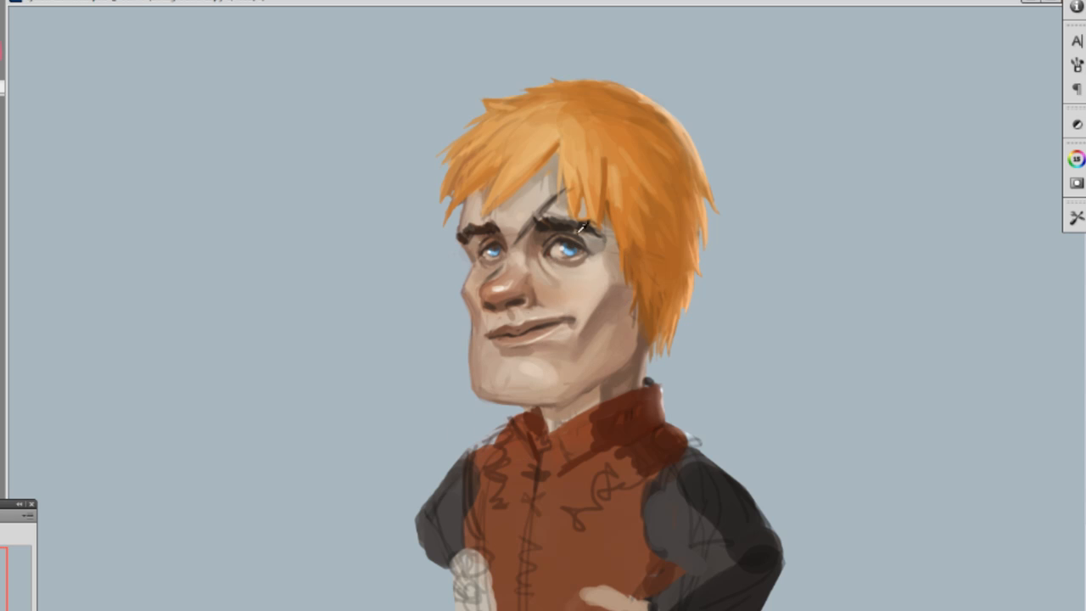
pyautogui.press('[')
pyautogui.press('[')
pyautogui.press('[')
pyautogui.press('[')
pyautogui.press('[')
pyautogui.press('[')
pyautogui.press('[')
pyautogui.press('[')
pyautogui.moveTo(557, 155)
pyautogui.mouseDown()
pyautogui.moveTo(535, 179)
pyautogui.moveTo(558, 157)
pyautogui.moveTo(557, 170)
pyautogui.mouseUp()
pyautogui.moveTo(609, 220); pyautogui.dragTo(612, 255)
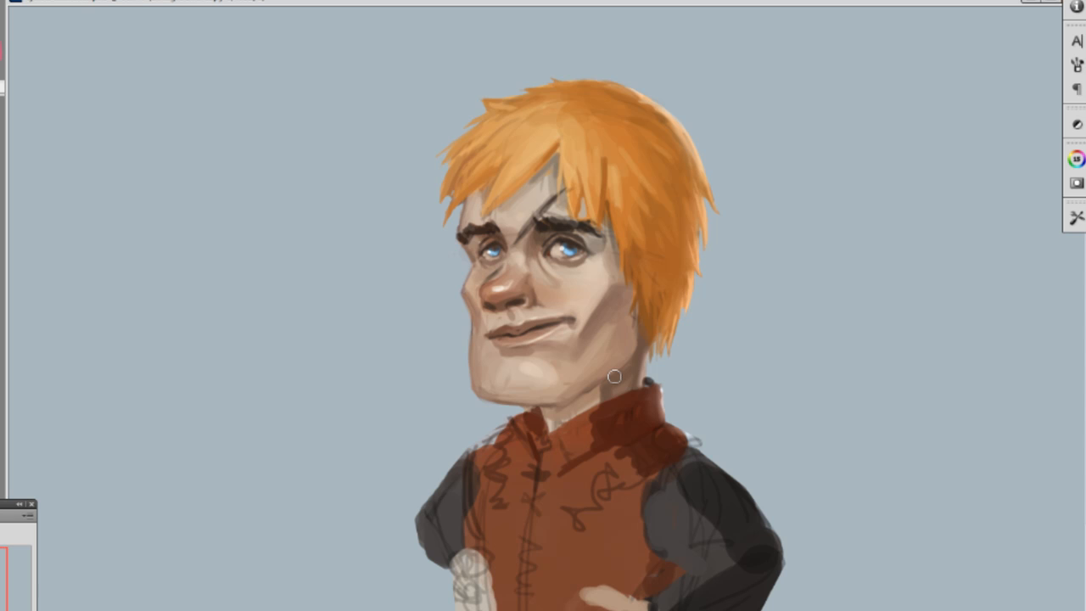
# Choose the 33 px textured brush and set its scattering to 561% on both axes with a count of 4
pyautogui.rightClick(617, 235)
pyautogui.click(698, 326)
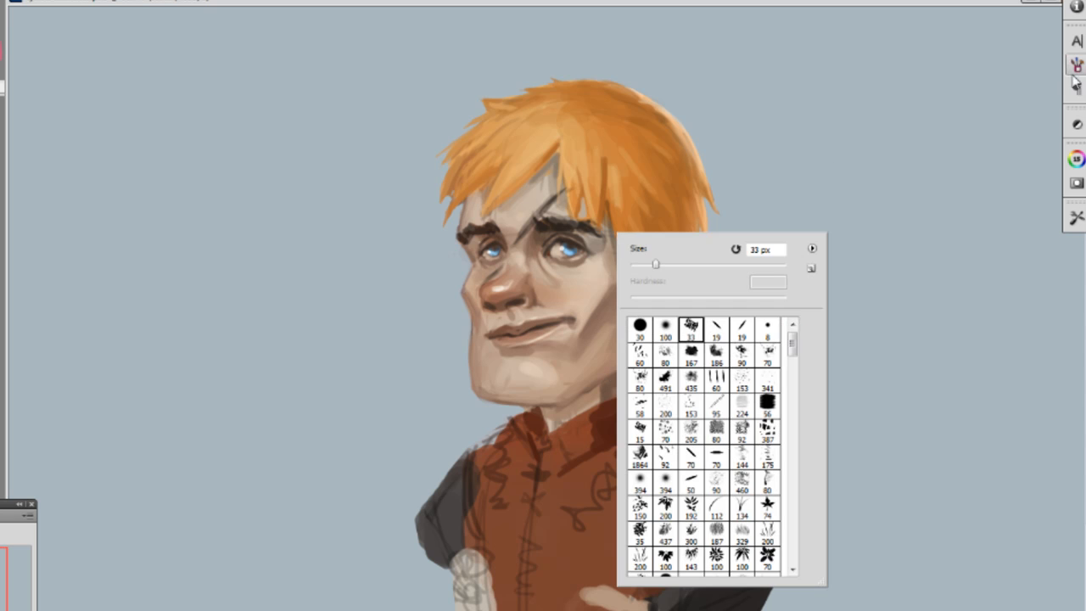
pyautogui.click(1077, 65)
pyautogui.moveTo(967, 273); pyautogui.dragTo(1004, 274)
pyautogui.click(840, 110)
pyautogui.moveTo(900, 68); pyautogui.dragTo(986, 68)
pyautogui.moveTo(899, 117); pyautogui.dragTo(929, 116)
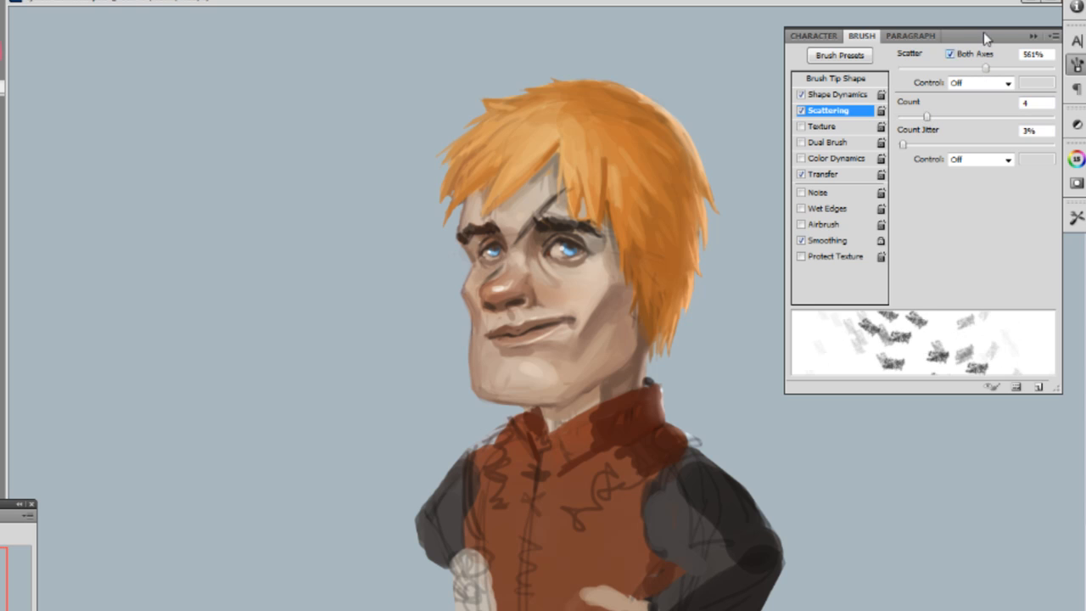
# Dab beard stubble along the jaw, chin and upper lip with the scattered brush at a reduced size
pyautogui.press('[')
pyautogui.press('[')
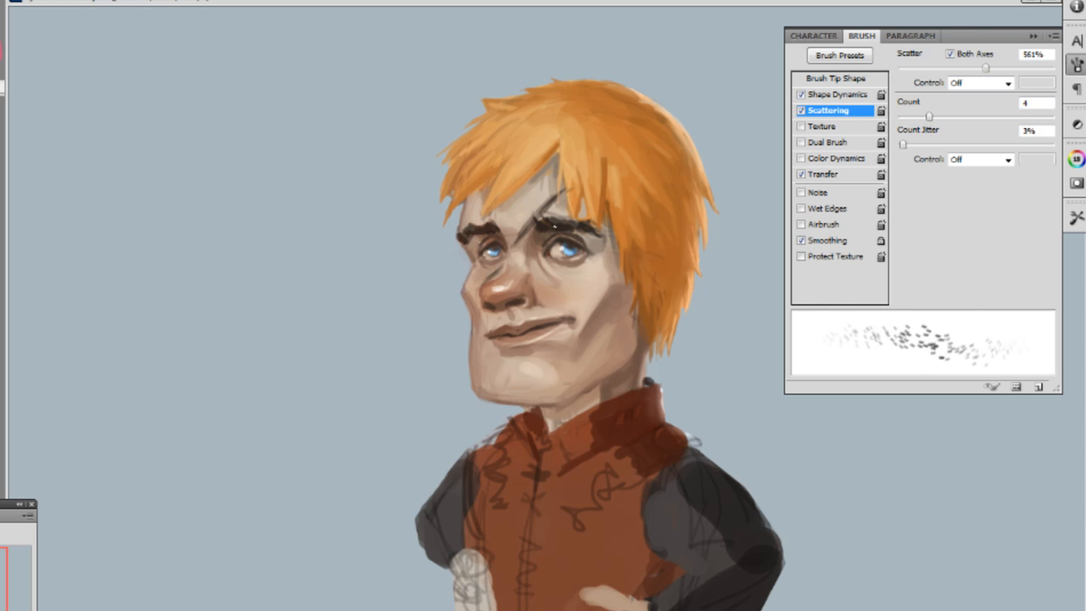
pyautogui.moveTo(569, 364); pyautogui.dragTo(562, 404)
pyautogui.moveTo(587, 326); pyautogui.dragTo(567, 397)
pyautogui.press('[')
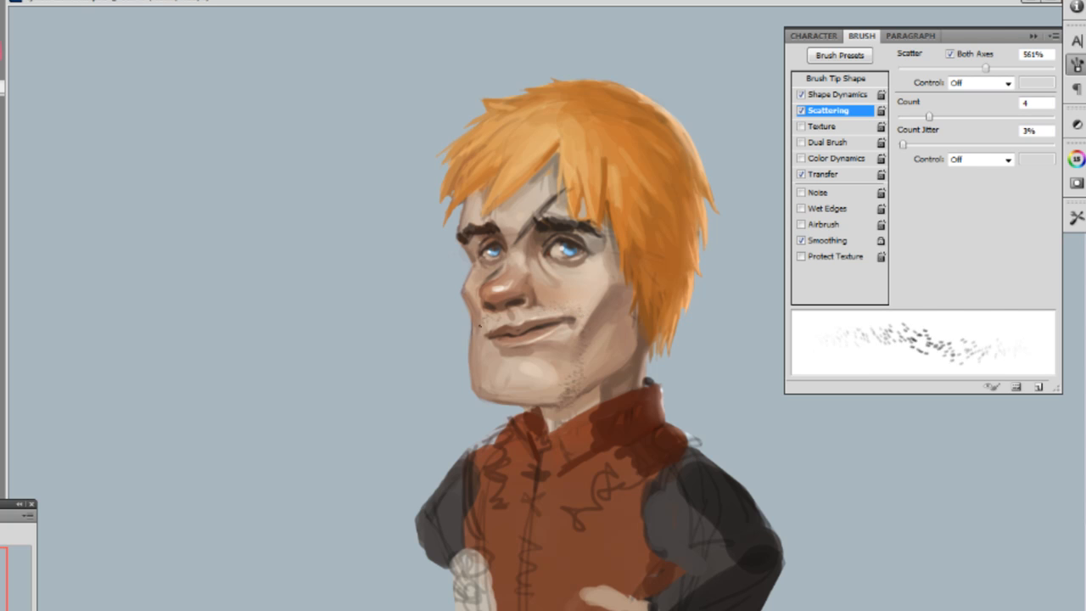
pyautogui.moveTo(469, 384); pyautogui.dragTo(475, 393)
# Erase the stray stubble dots outside the chin outline and collapse the brush settings
pyautogui.keyDown('alt'); pyautogui.click(674, 104); pyautogui.keyUp('alt')
pyautogui.press('e')
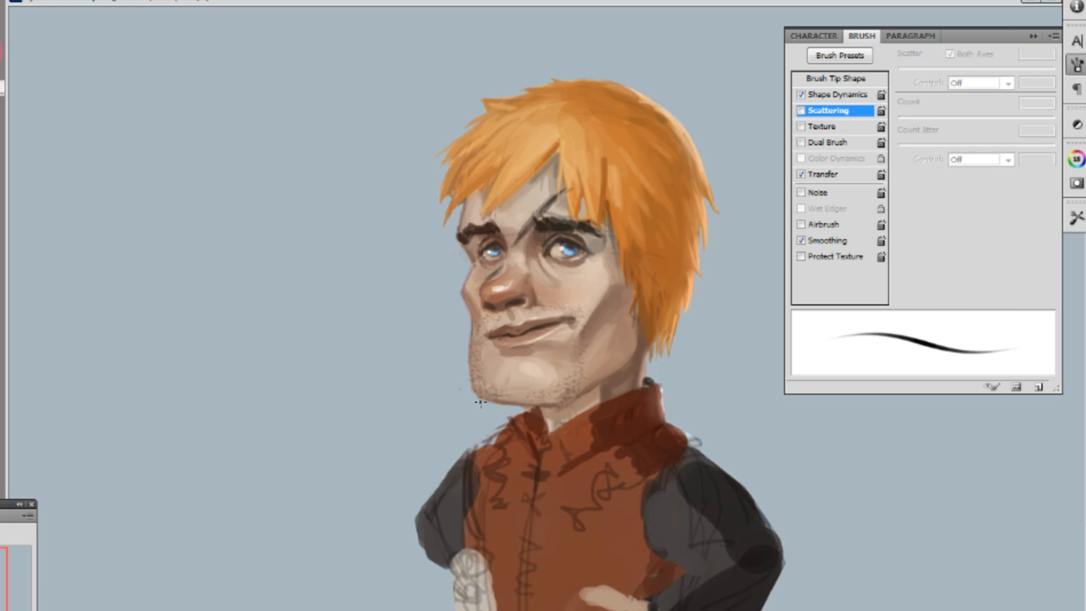
pyautogui.click(1033, 35)
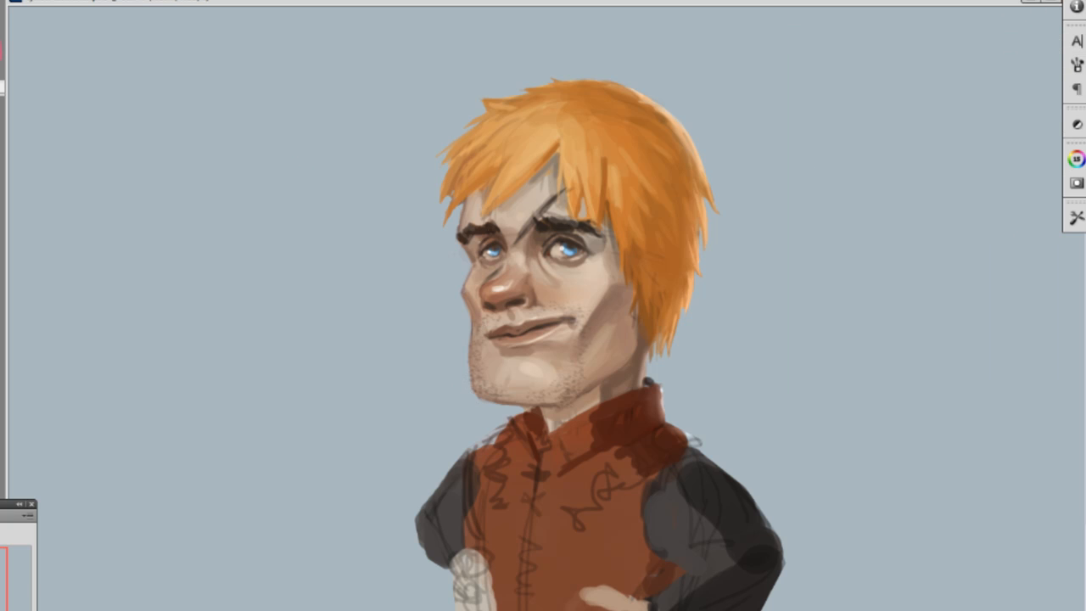